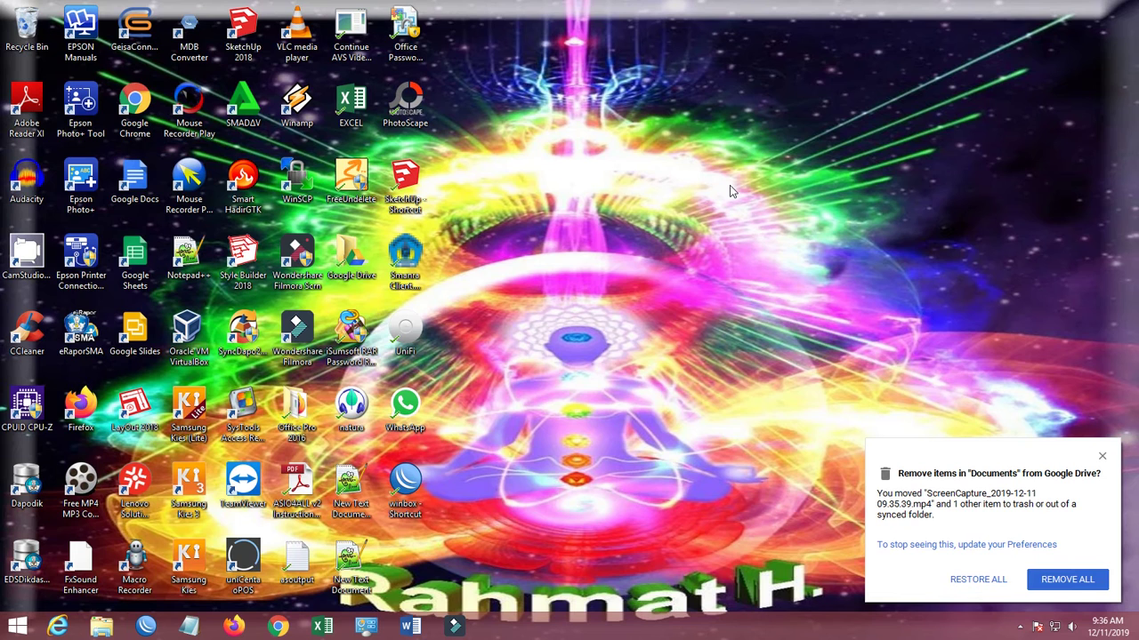
- Dismiss the Google Drive notification, launch CorelDRAW 12 and open the recently used file kemah block.cdr
left_click(1102, 459)
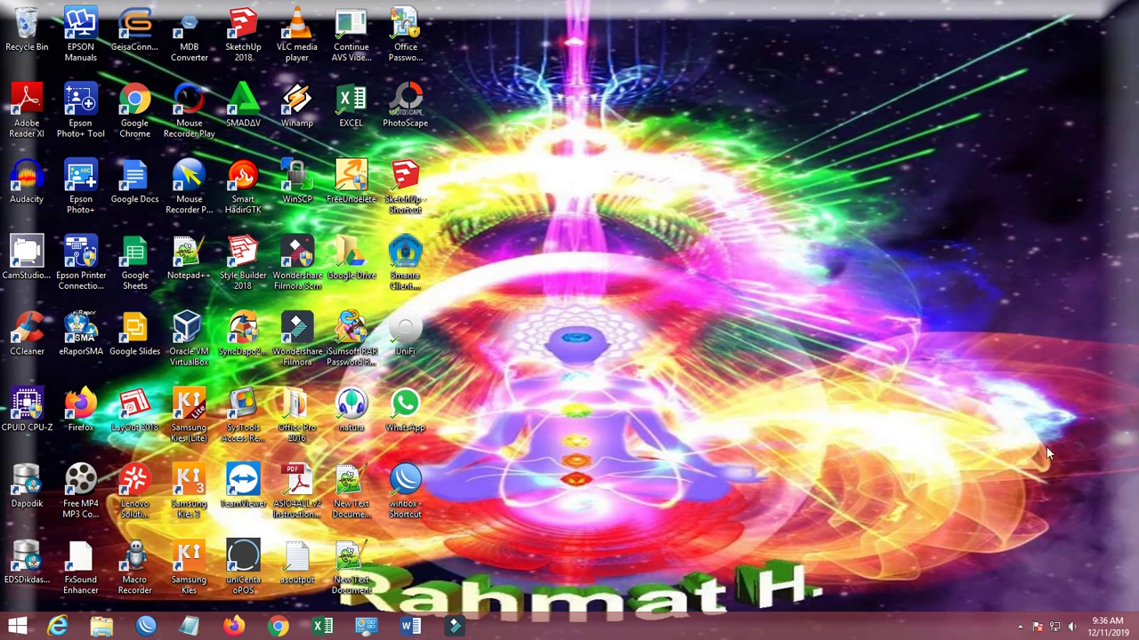
left_click(14, 632)
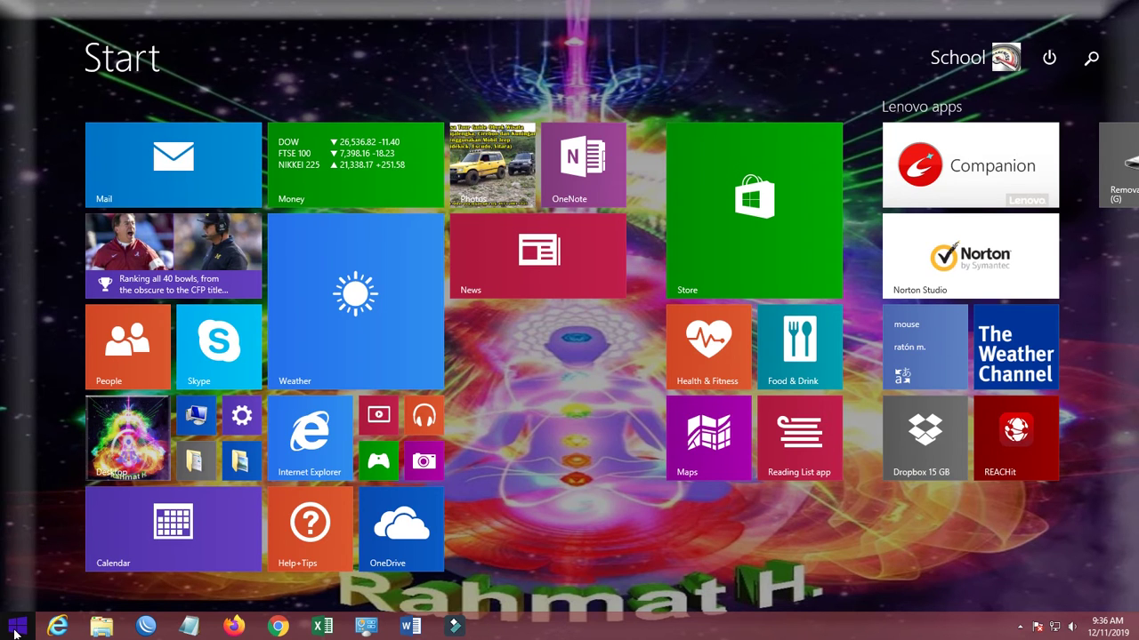
type("corelDRAW 12")
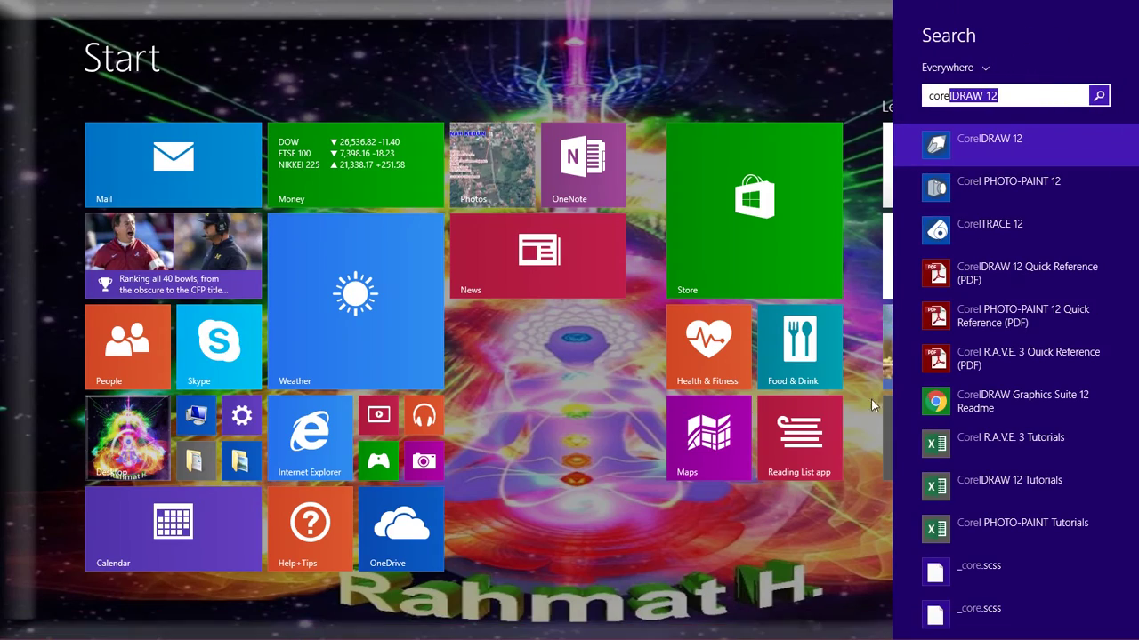
left_click(997, 142)
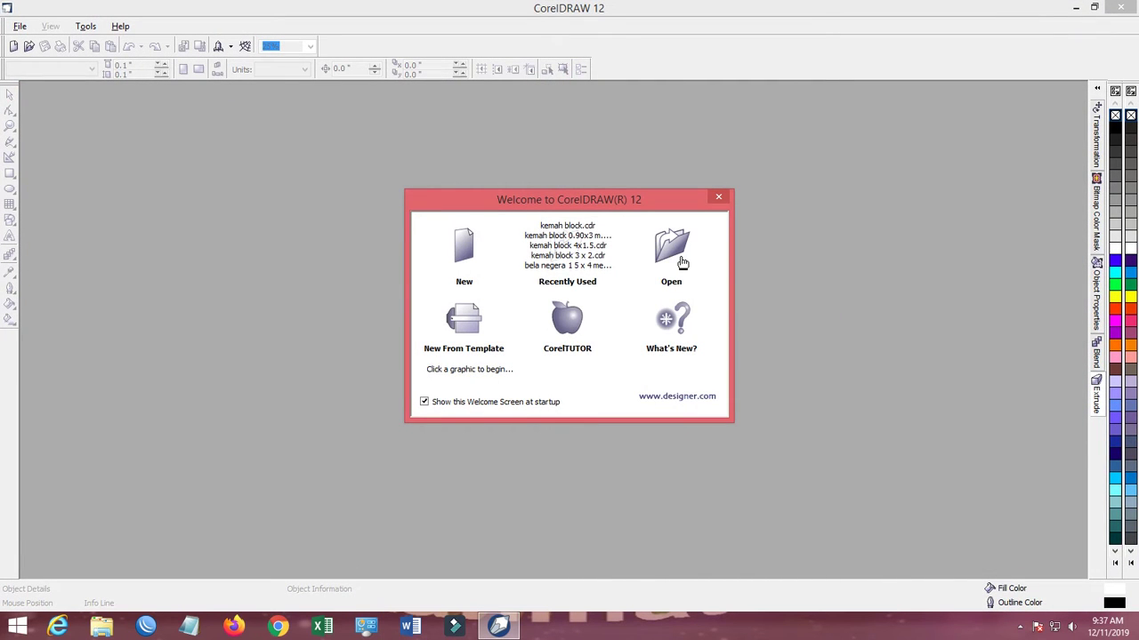
left_click(568, 226)
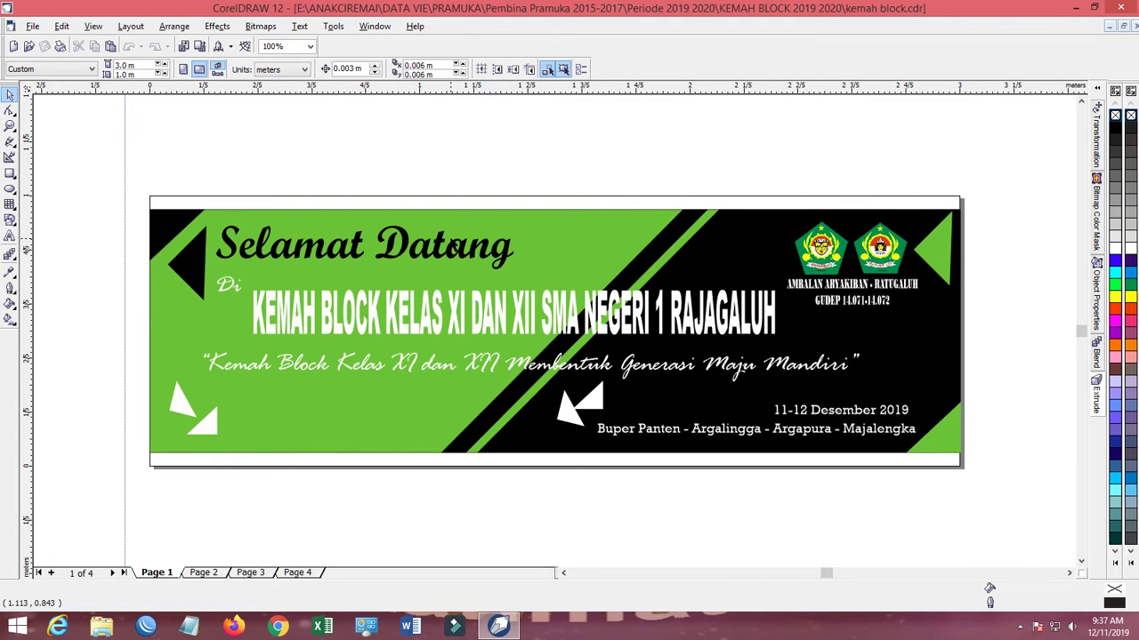
- Examine the separate shapes that make up the page 1 banner, including the triangles, diagonal stripes and green background rectangle
left_click(185, 318)
left_click(450, 113)
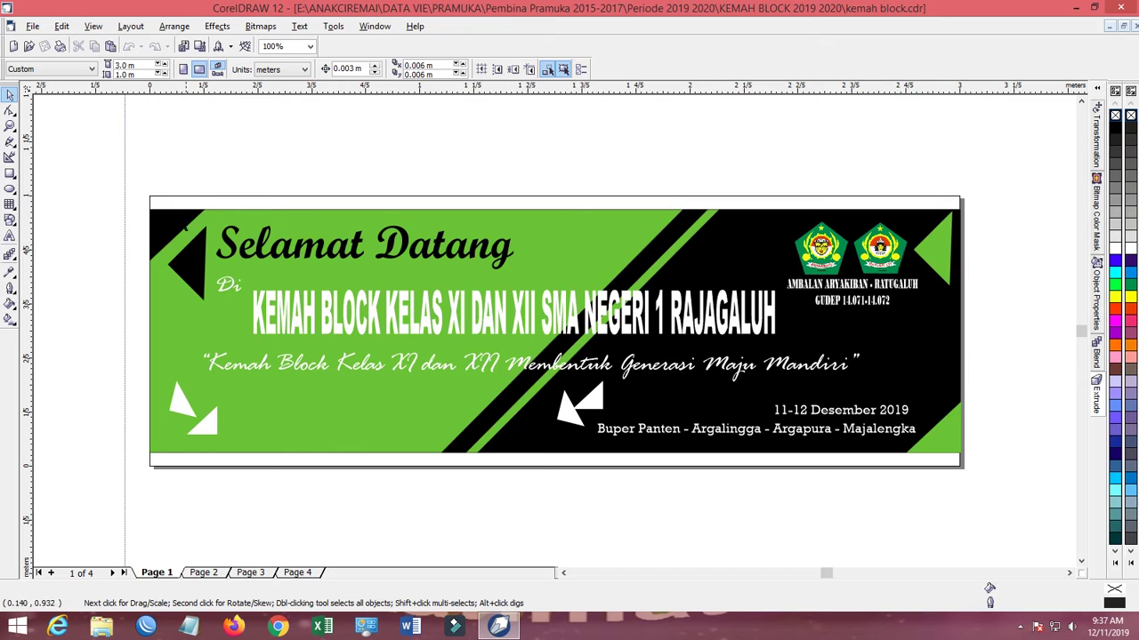
left_click(632, 182)
left_click(674, 163)
left_click(751, 258)
left_click(745, 158)
left_click(370, 311)
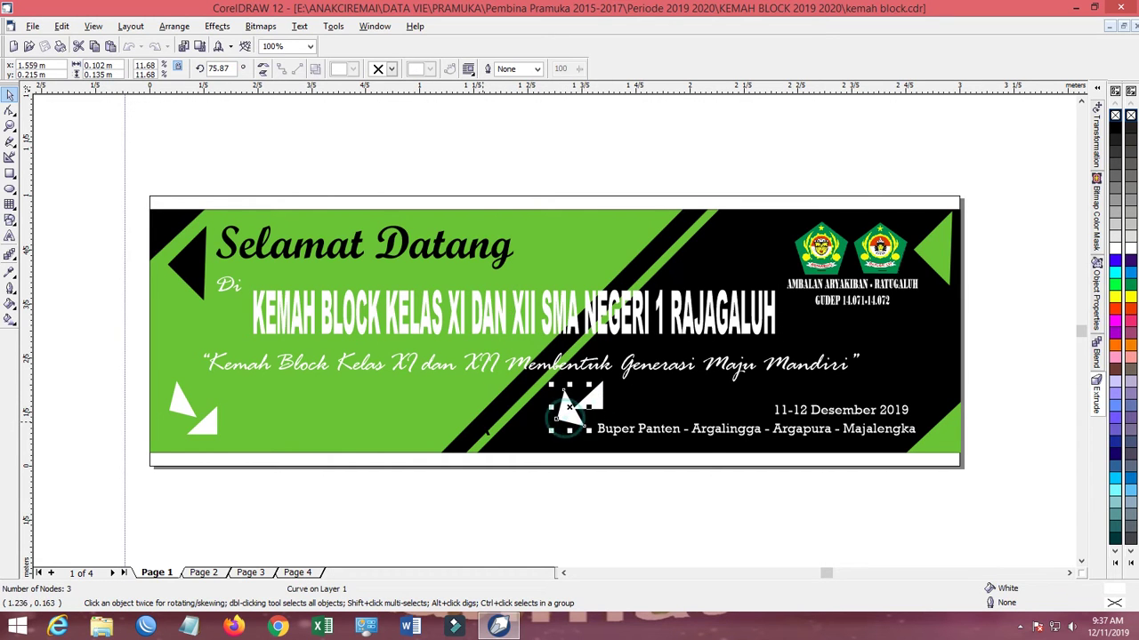
left_click(481, 420)
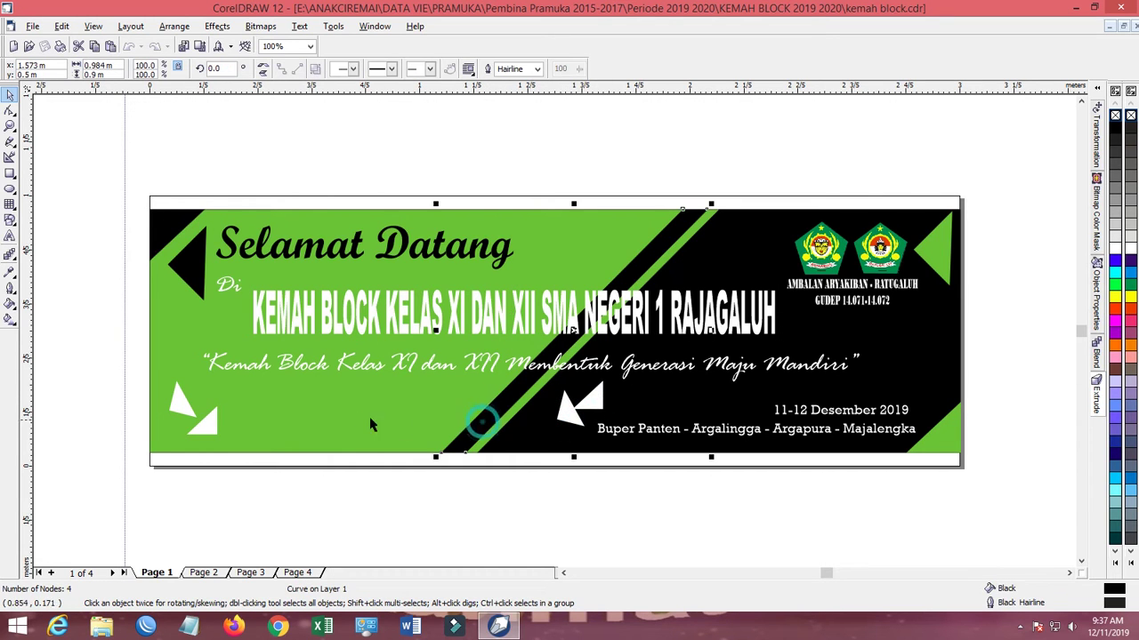
left_click(610, 131)
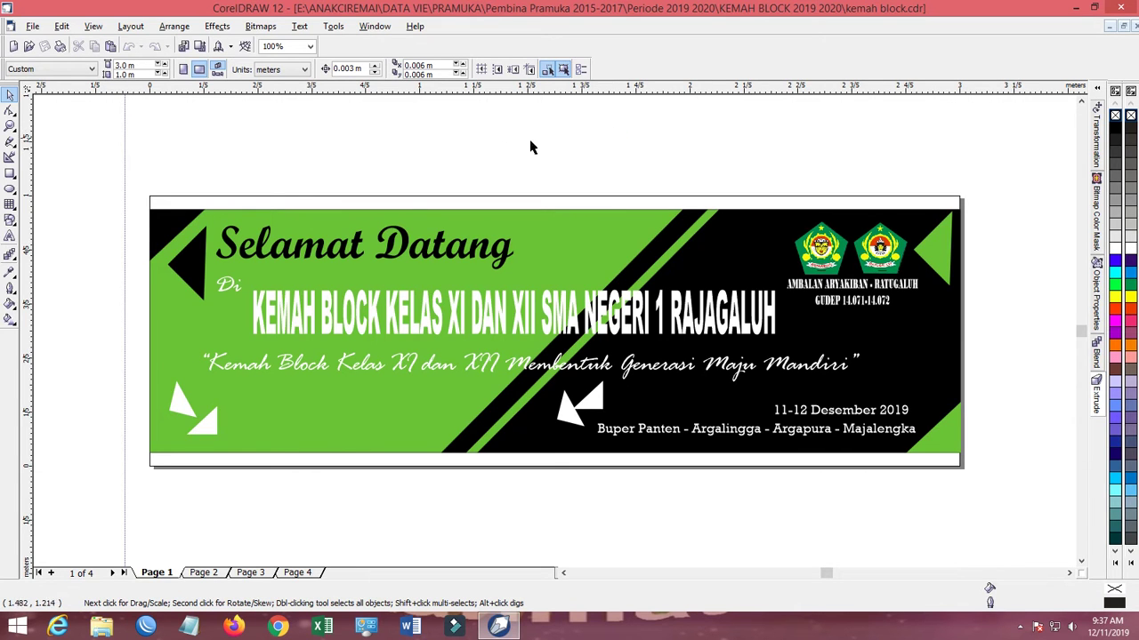
left_click(160, 222)
left_click(234, 157)
left_click(549, 236)
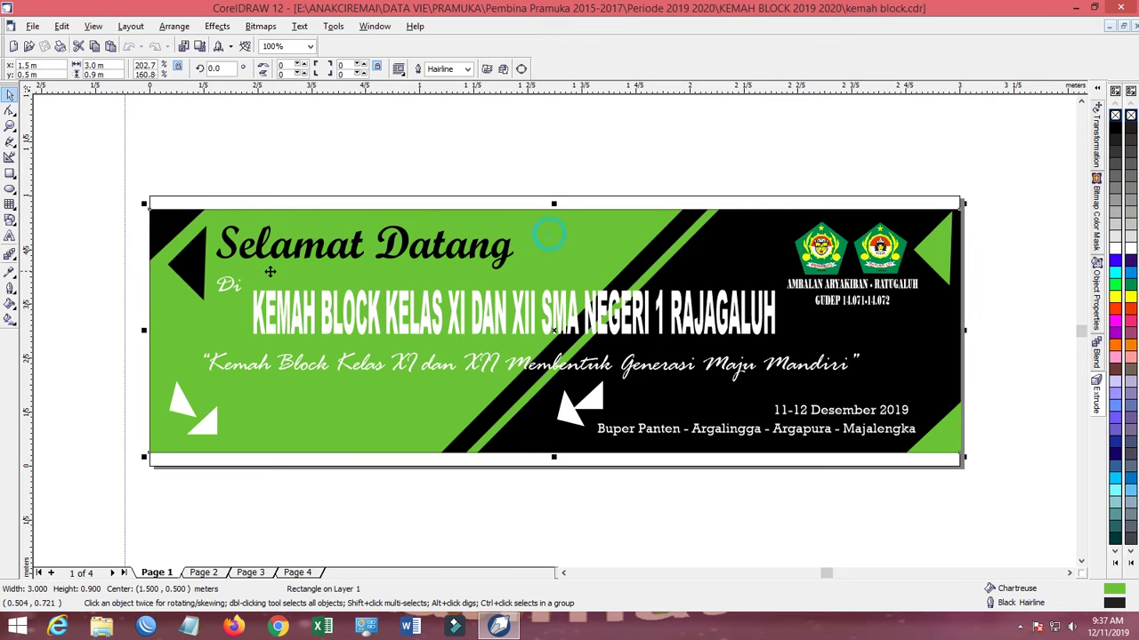
left_click(311, 156)
left_click(568, 219)
left_click(681, 164)
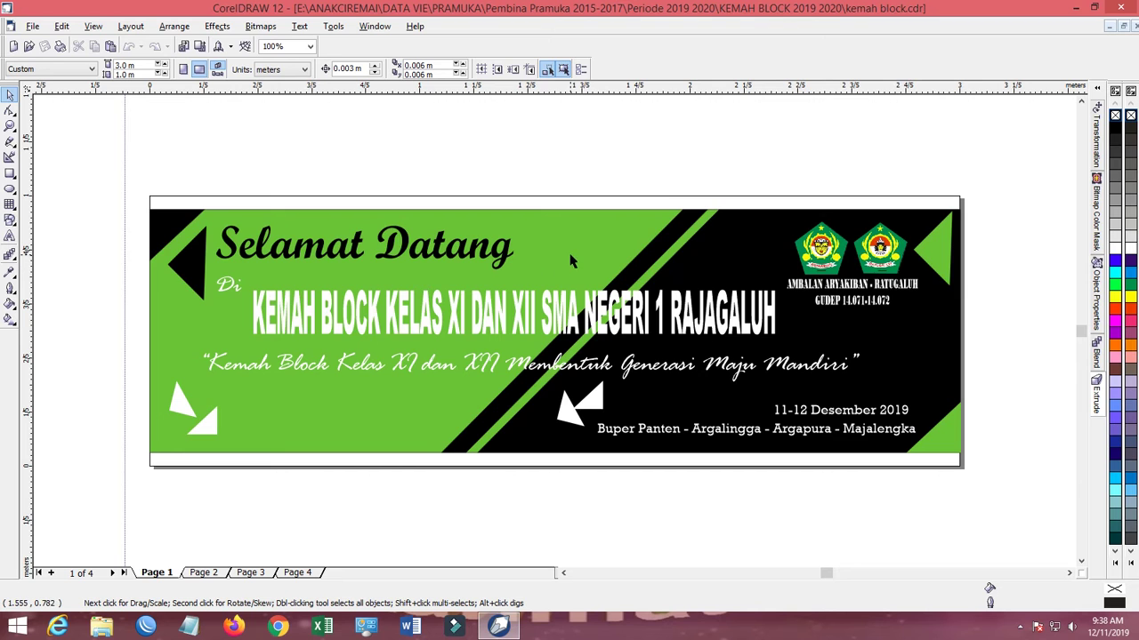
- Review the alternative banner designs on pages 2, 3 and 4, and return to page 1
left_click(210, 573)
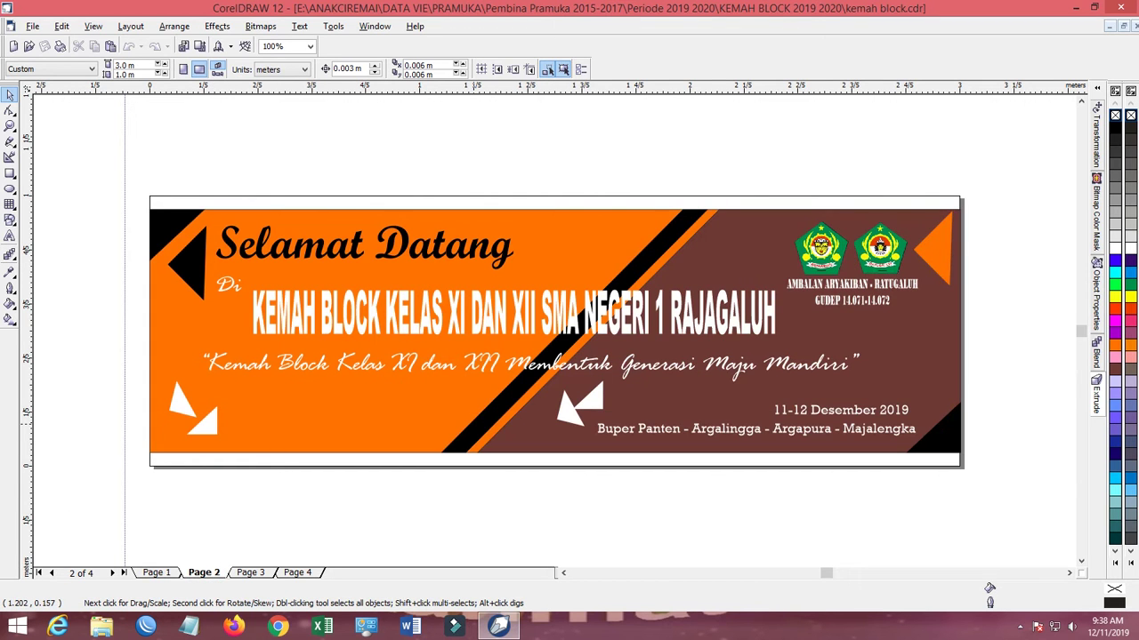
left_click(252, 573)
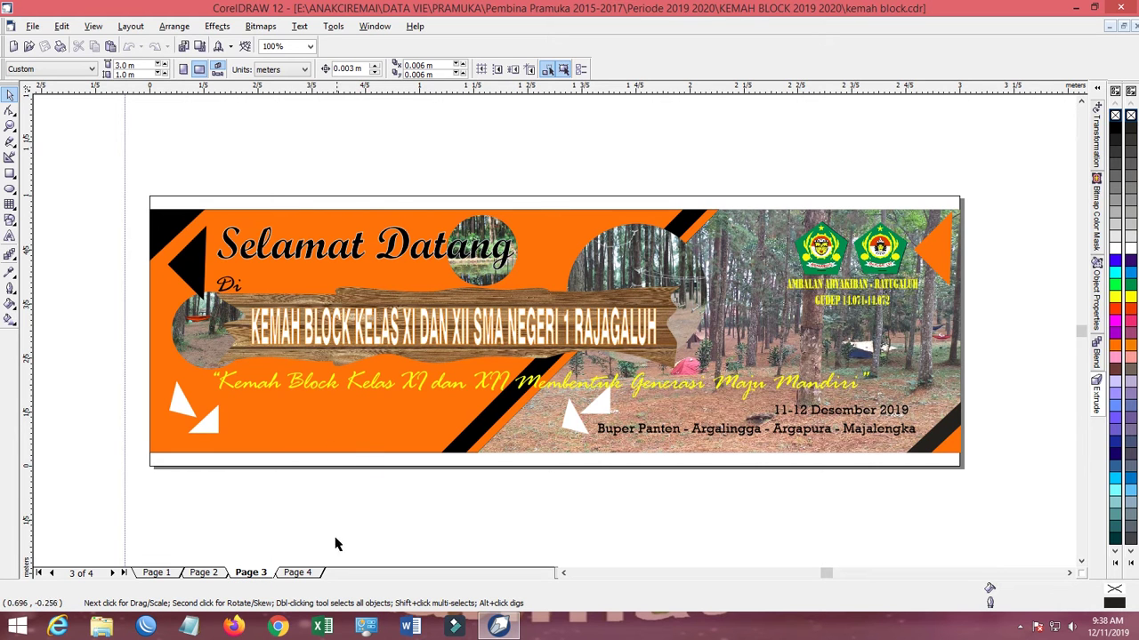
left_click(530, 436)
left_click(299, 573)
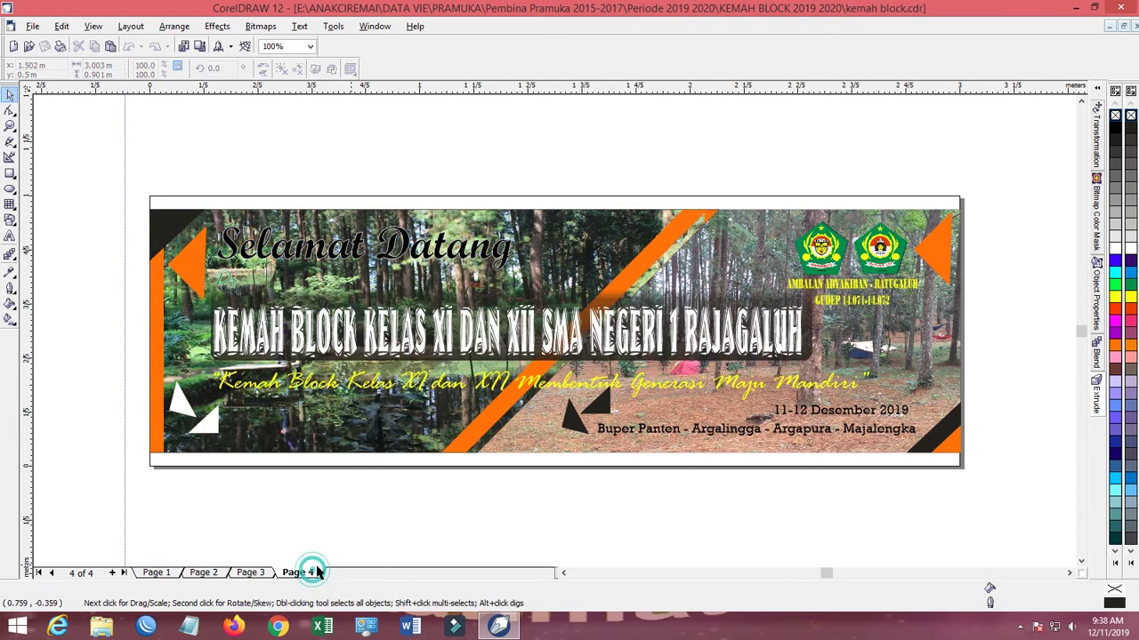
left_click(375, 419)
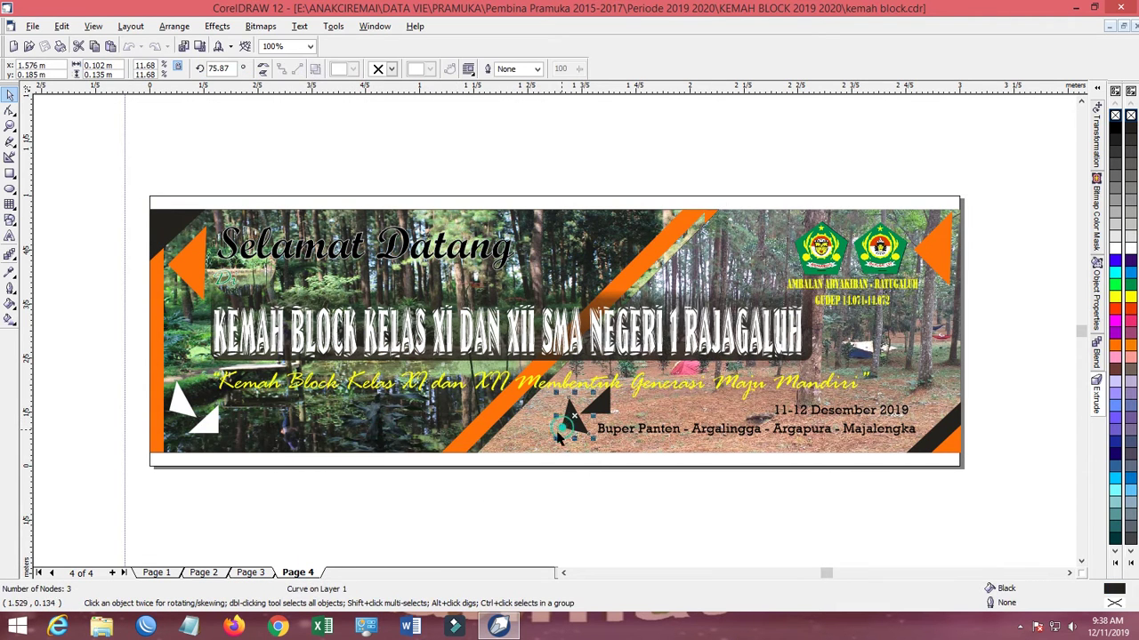
left_click(440, 510)
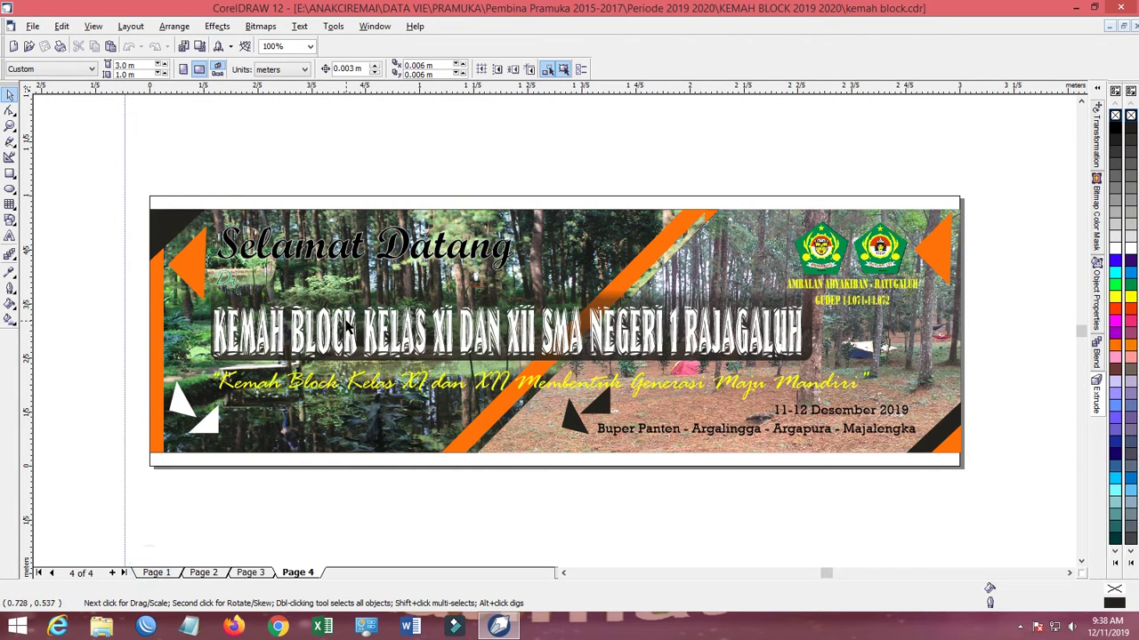
left_click(163, 572)
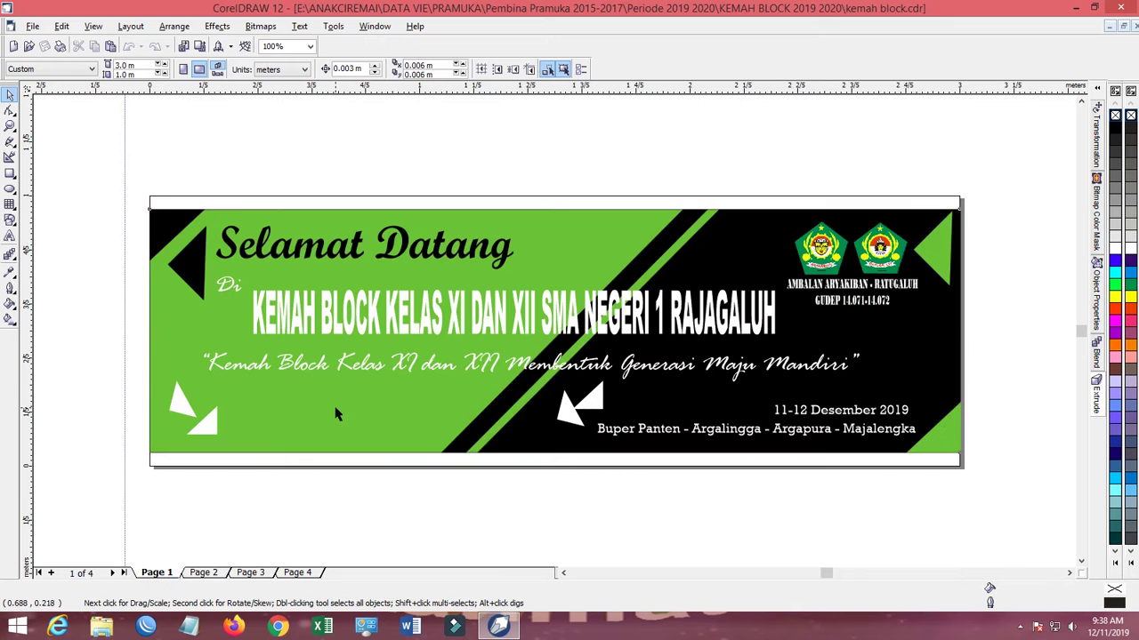
left_click(336, 413)
right_click(335, 409)
left_click(301, 405)
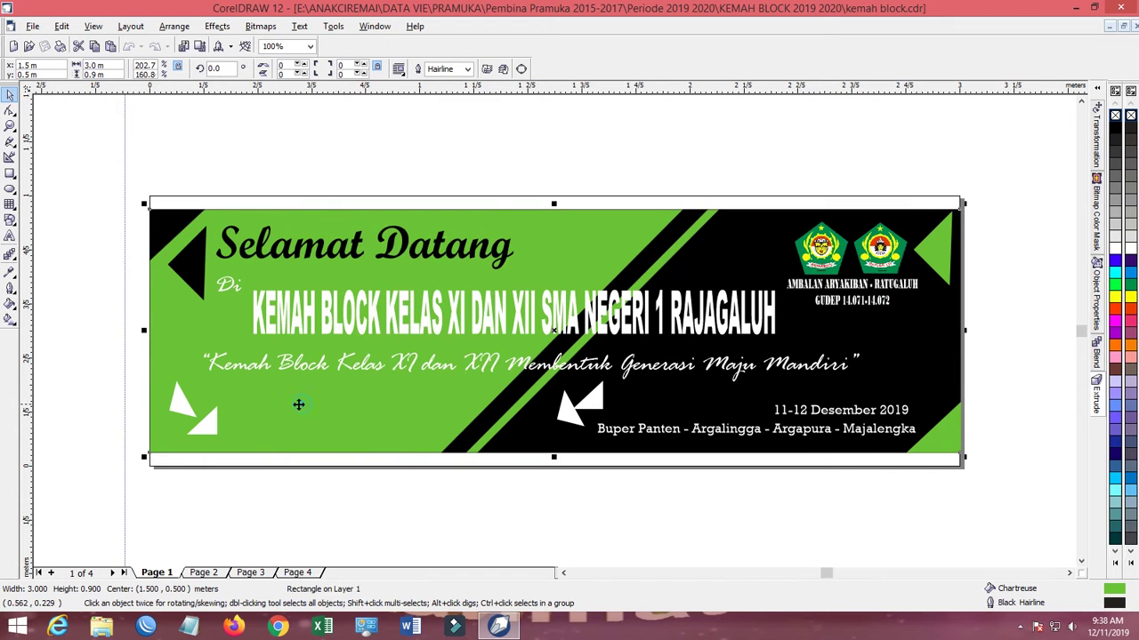
left_click(9, 305)
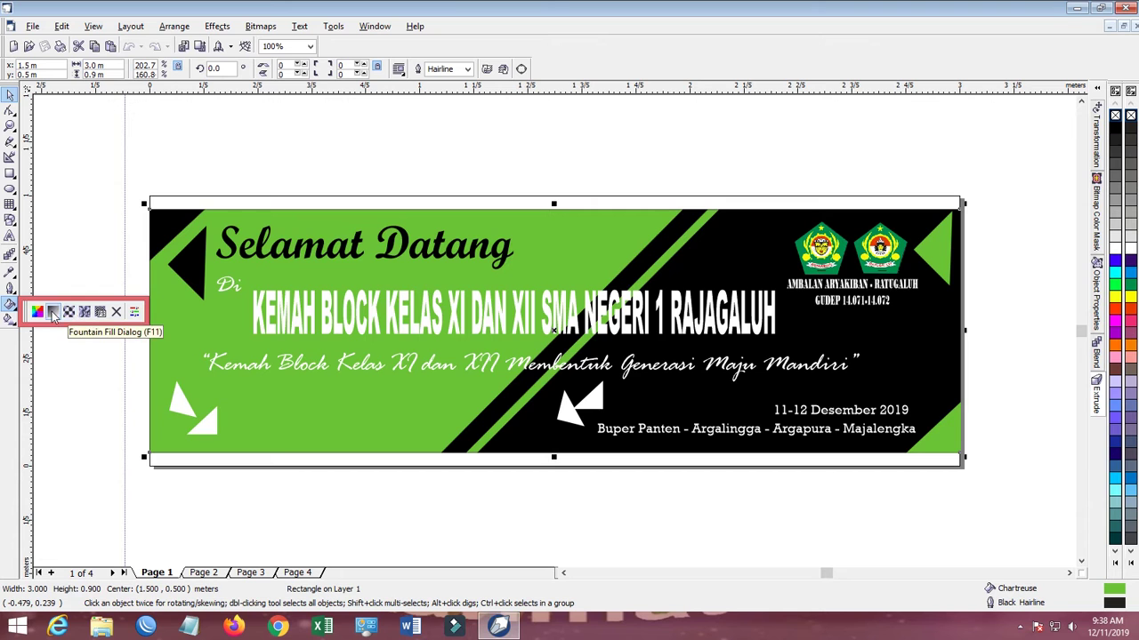
left_click(68, 312)
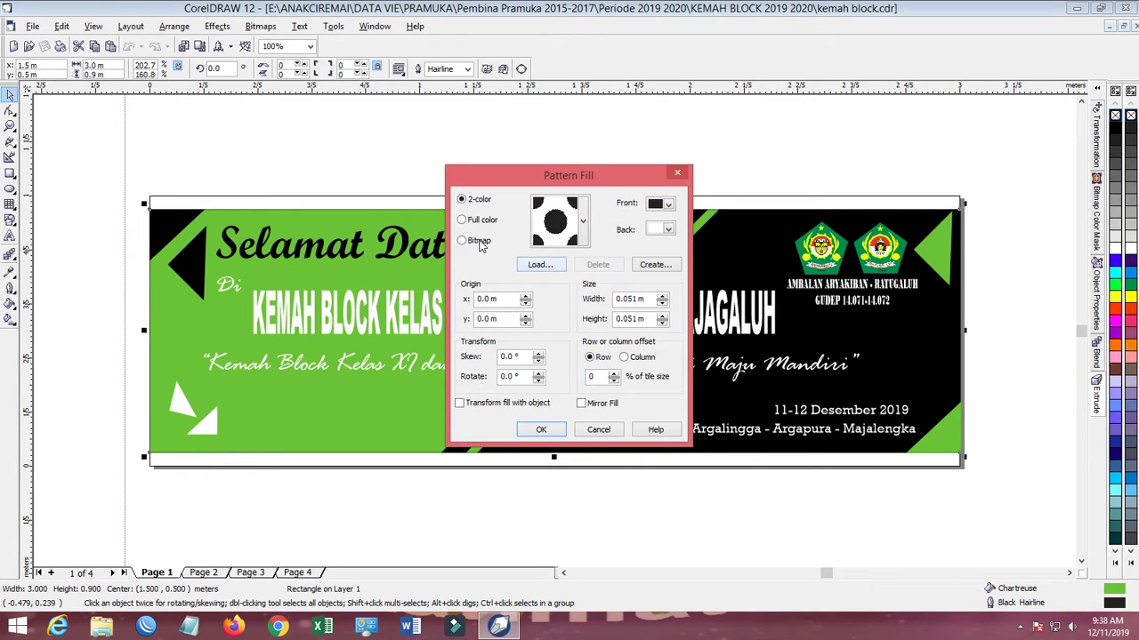
left_click(480, 242)
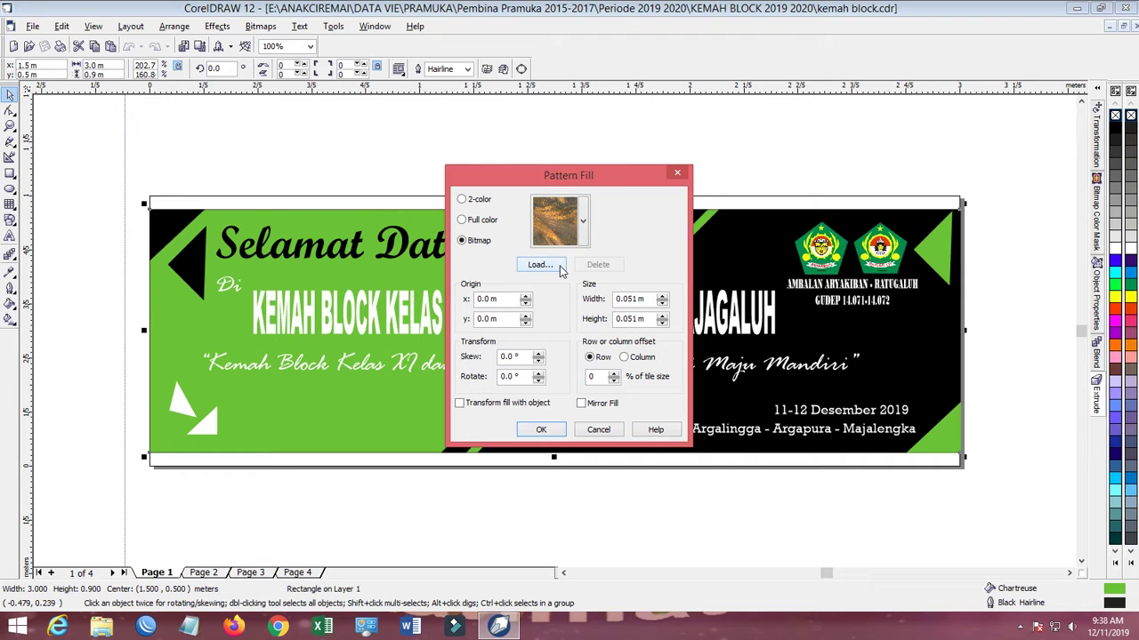
left_click(598, 430)
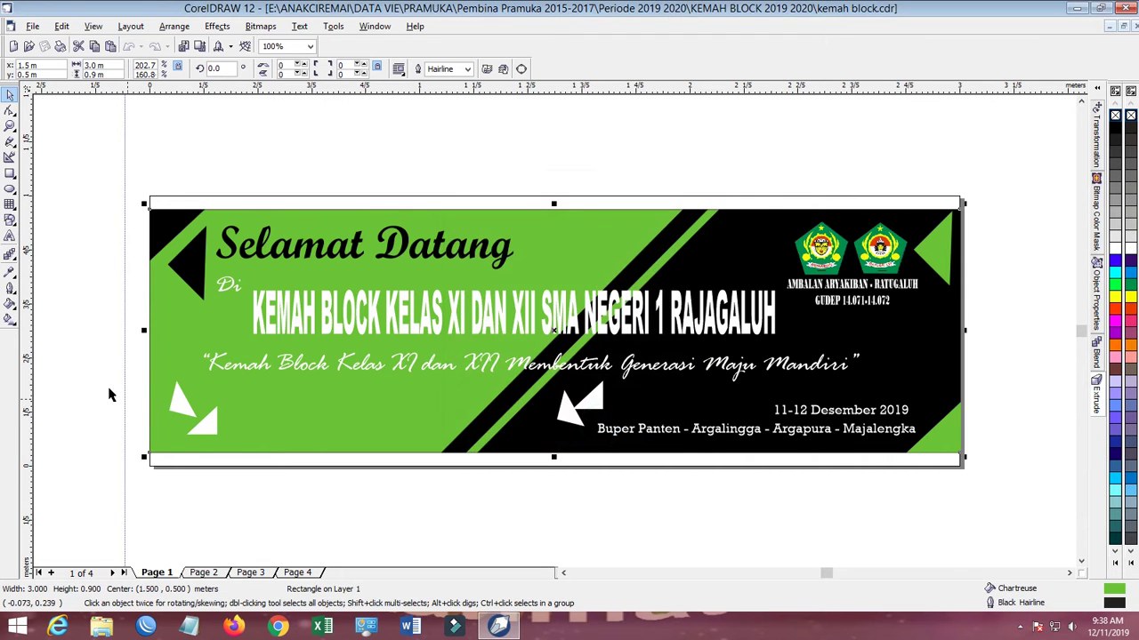
left_click(84, 377)
- Import the forest campsite photo with the orange hammock and place it over the upper-left part of the banner
left_click(184, 46)
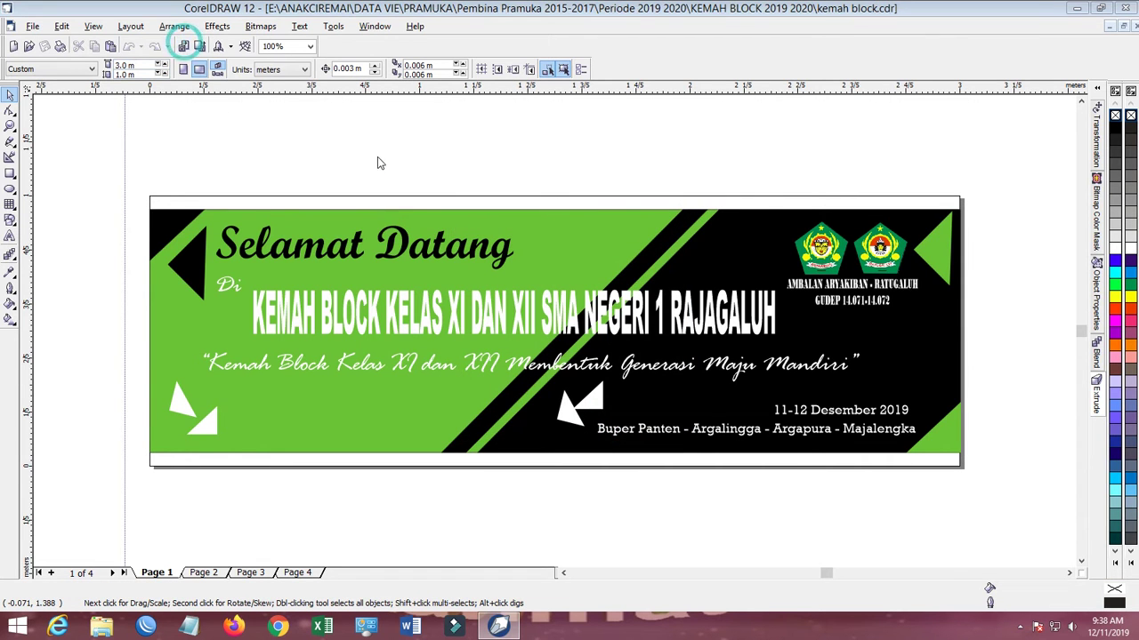
left_click(668, 340)
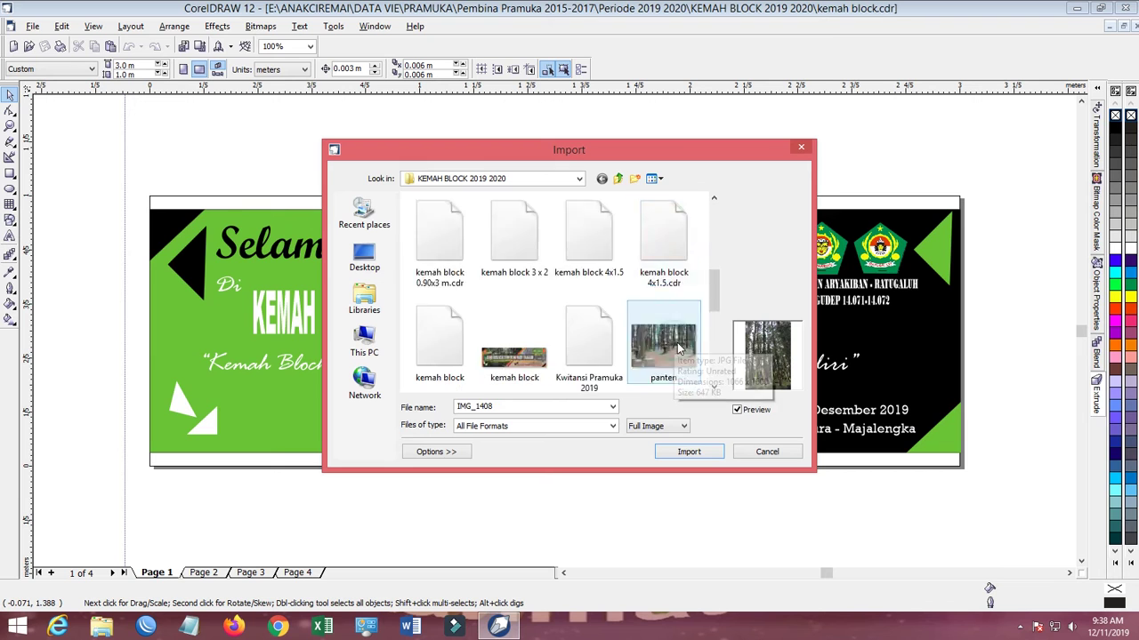
scroll(623, 338, "down", 1)
double_click(575, 345)
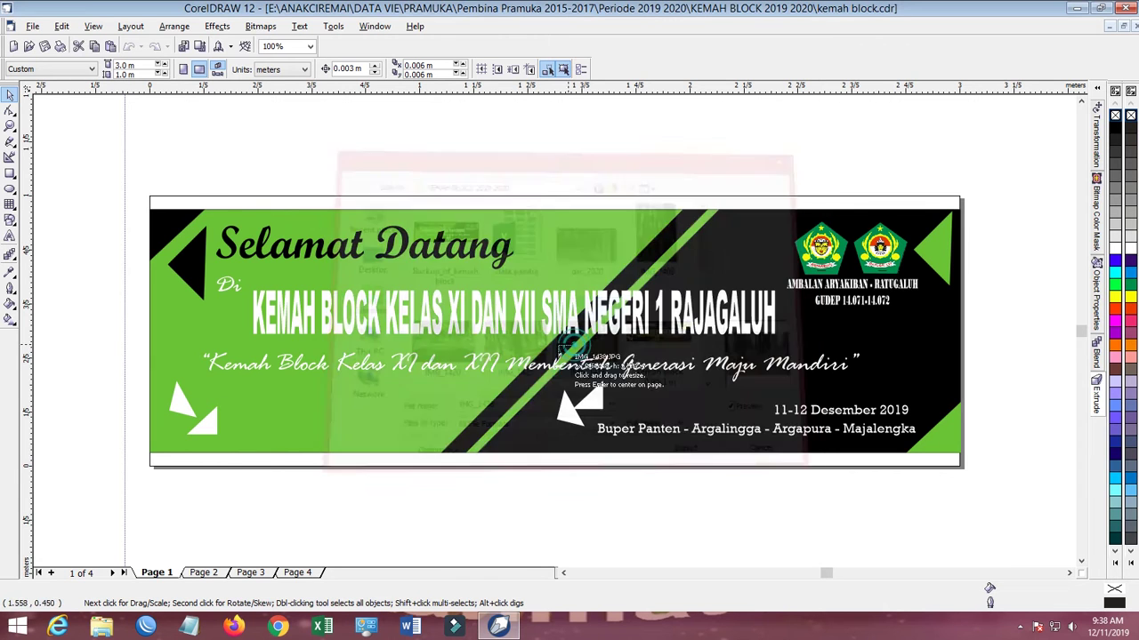
left_click(115, 147)
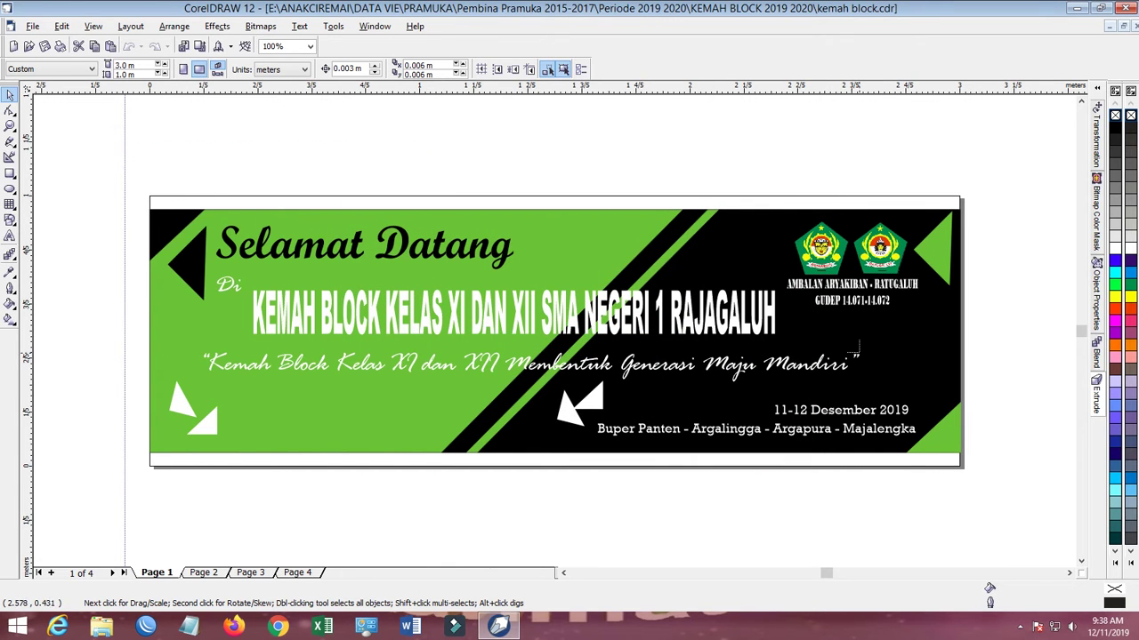
- Set the imported photo's size to 2 m by 1 m and move it over the upper-right part of the banner
left_click(114, 65)
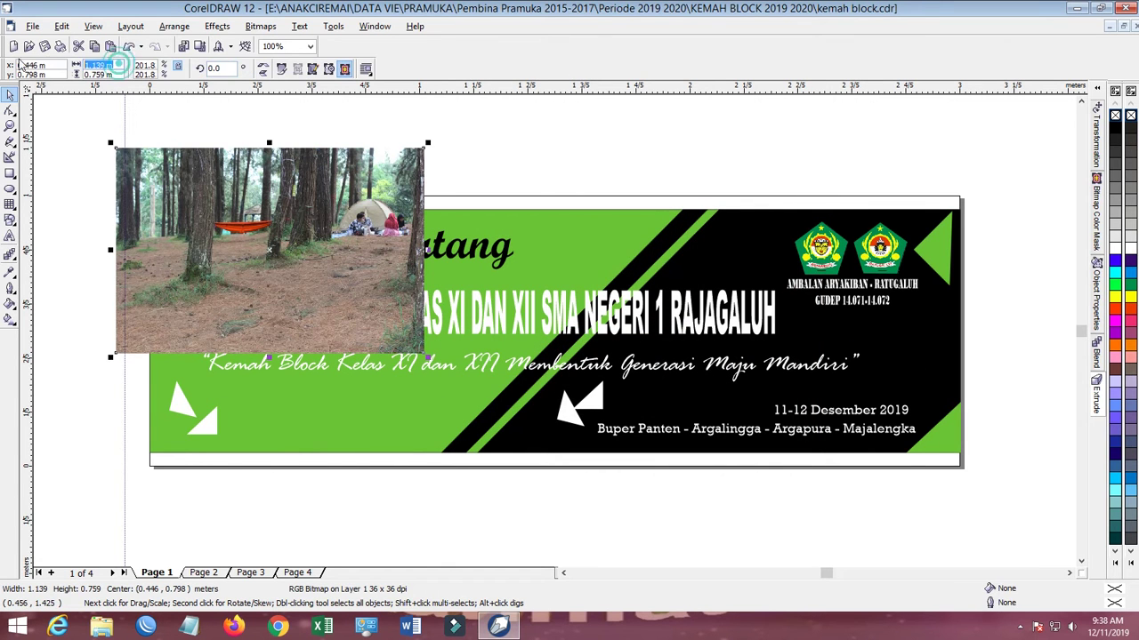
type("2")
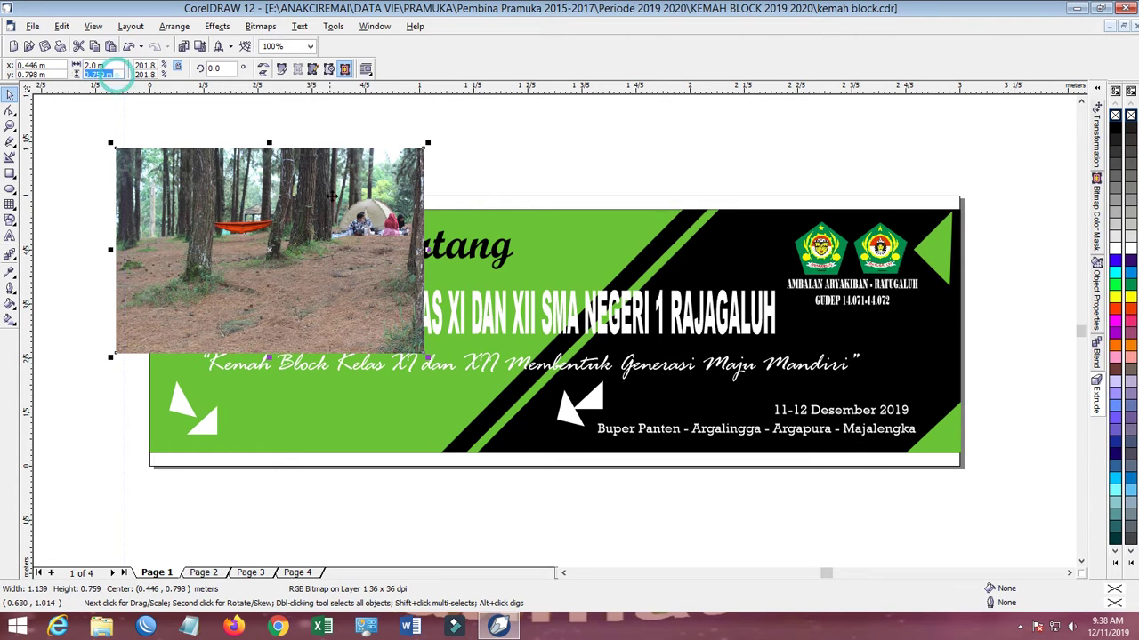
key("Return")
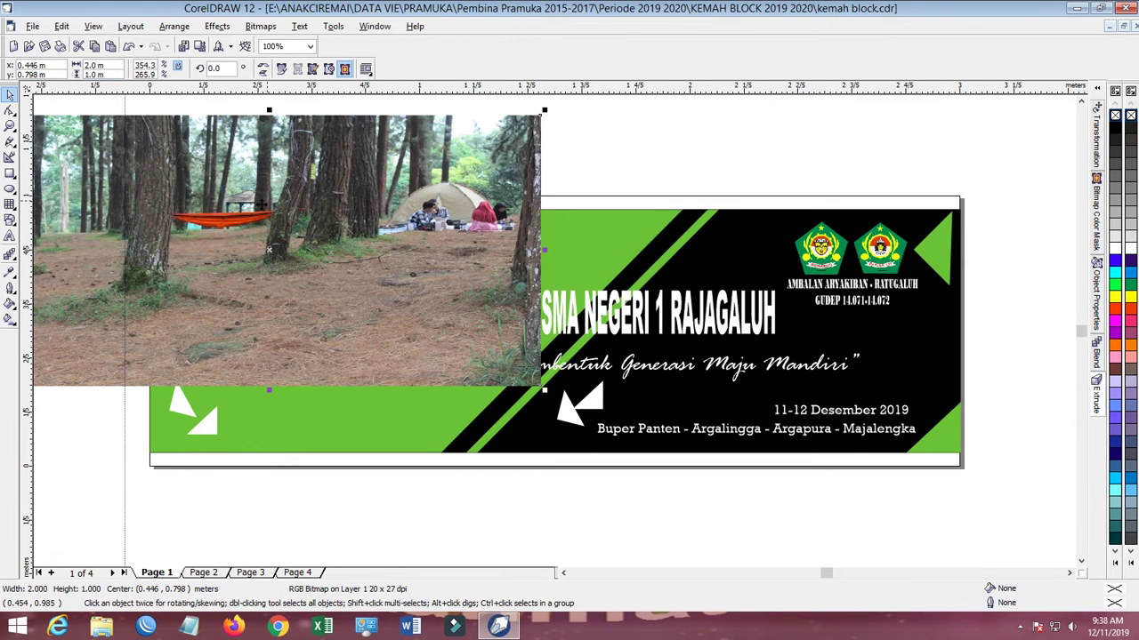
left_click_drag(170, 226, 619, 197)
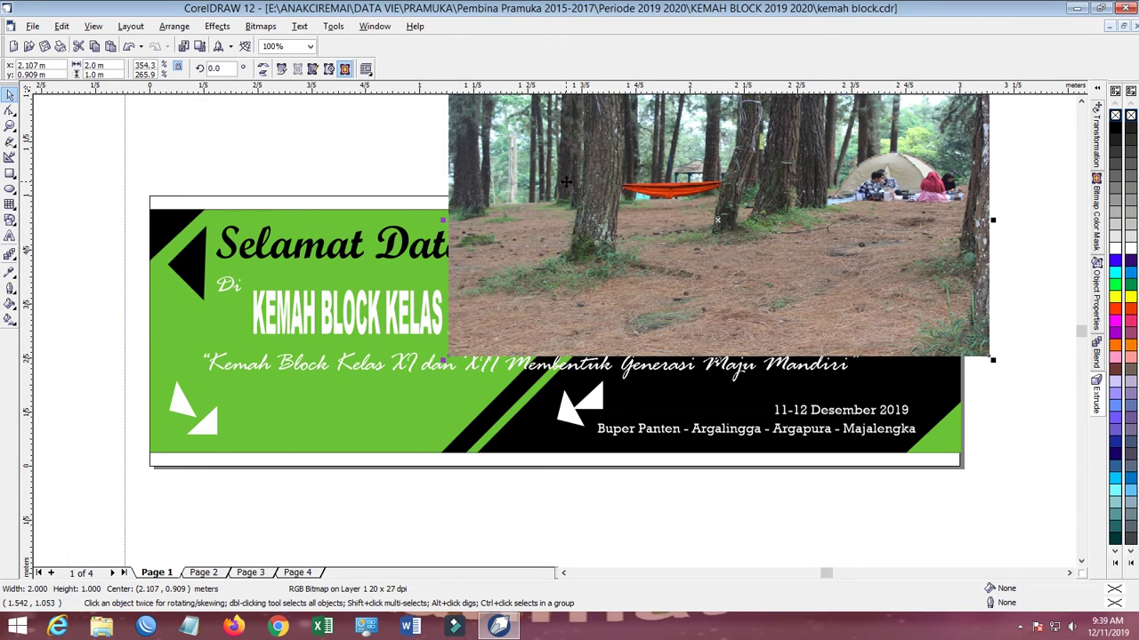
- Try to PowerClip the campsite photo inside the green background rectangle
left_click(217, 26)
mouse_move(254, 191)
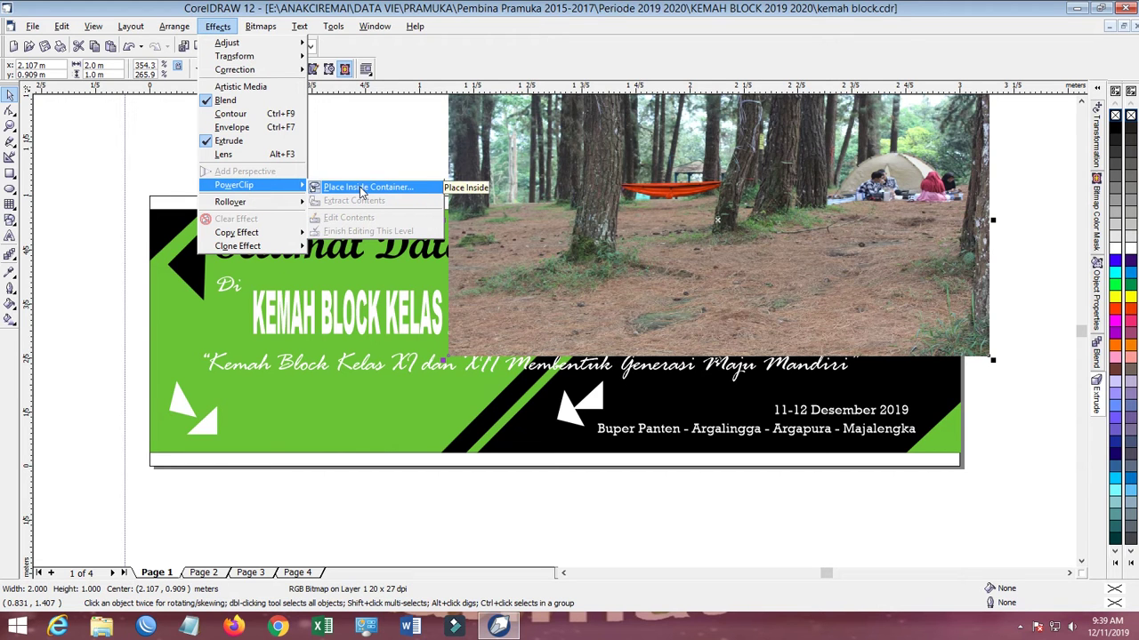
left_click(361, 188)
left_click(260, 382)
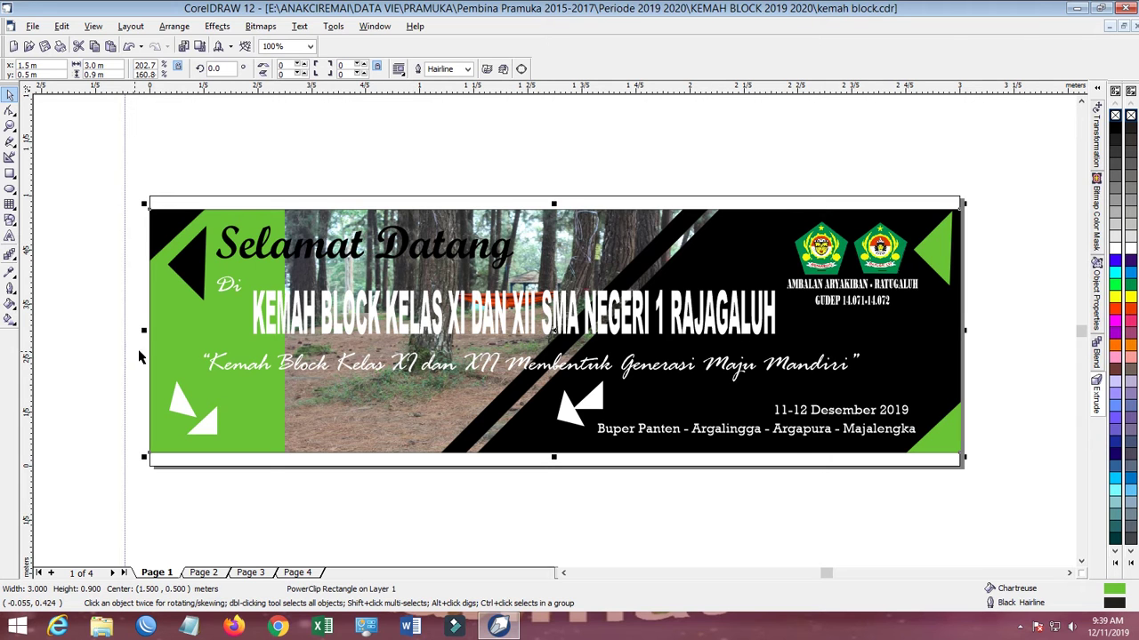
left_click(129, 46)
- Set the photo's width to 3 m, move it farther up and right, and select the green background rectangle
left_click(513, 175)
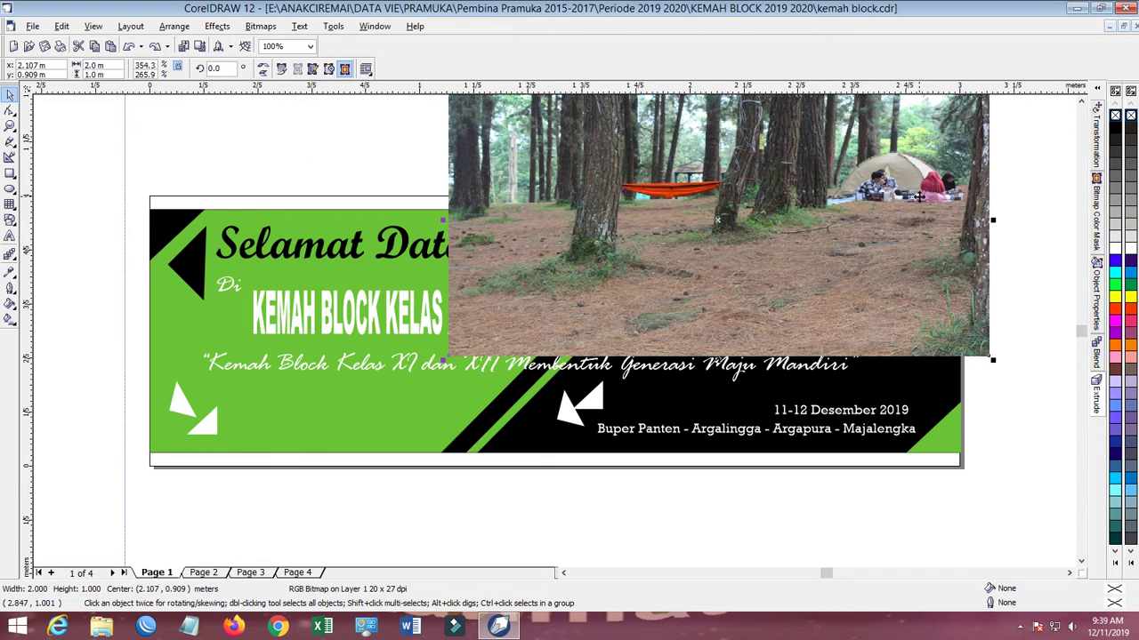
double_click(102, 65)
type("3")
key("Return")
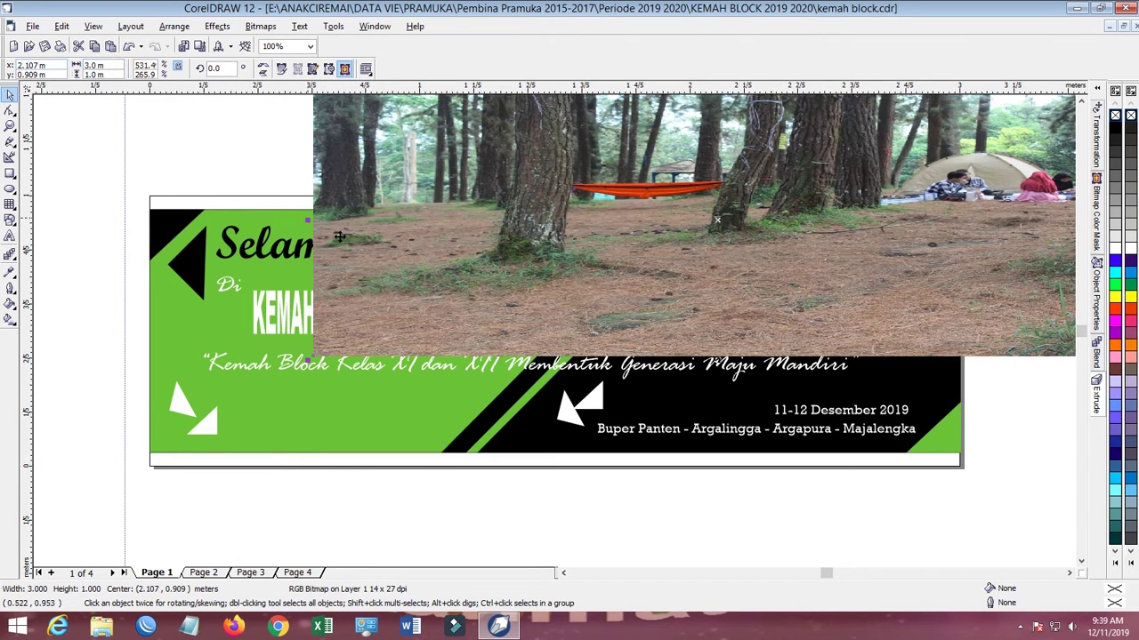
left_click(393, 414)
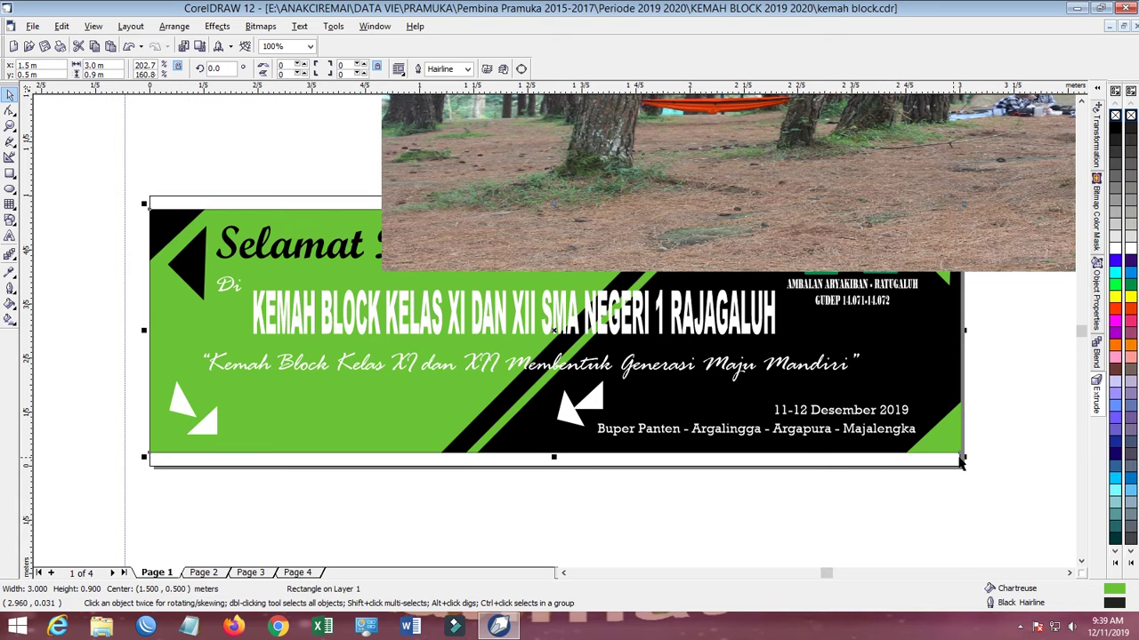
- Move the campsite photo to the left, keeping it over the upper part of the banner
scroll(1022, 442, "up", 1)
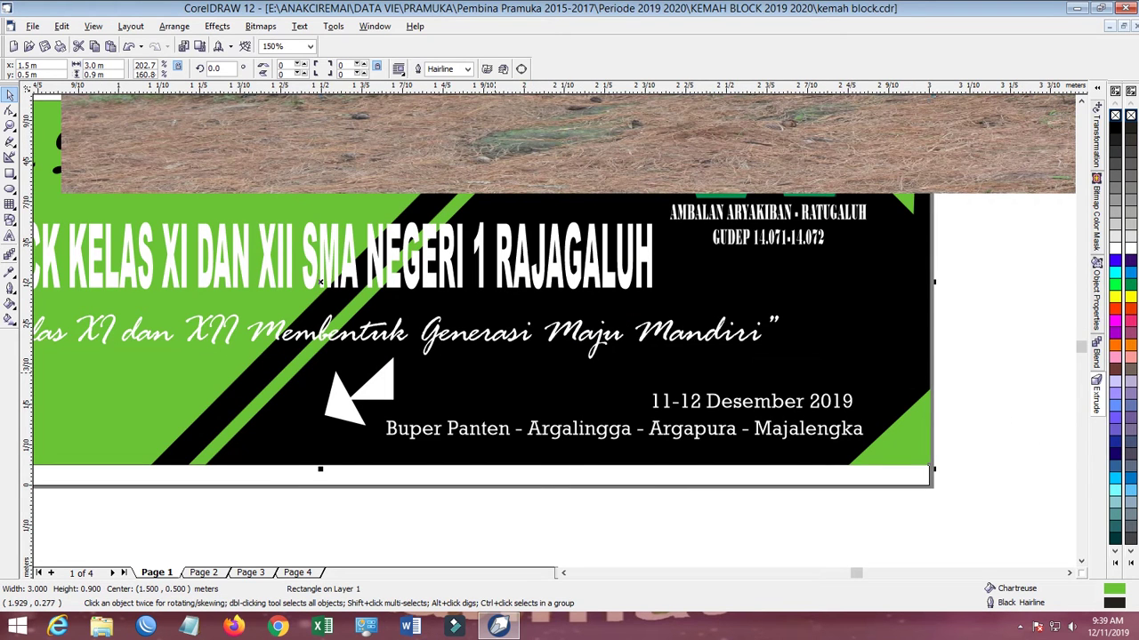
left_click(494, 373)
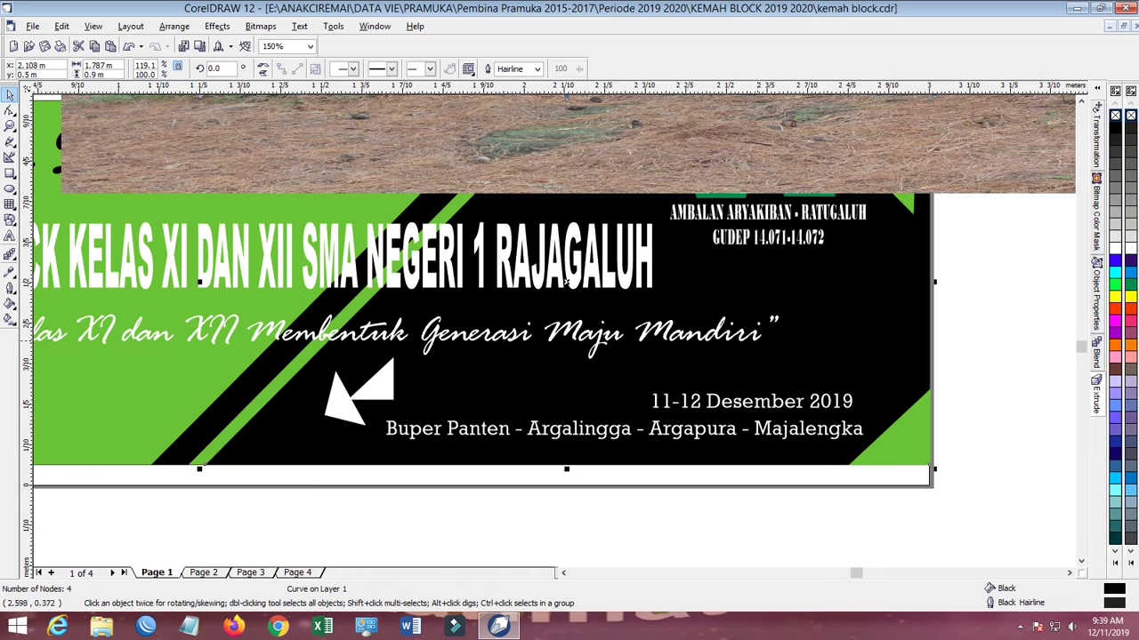
scroll(552, 320, "down", 2)
left_click_drag(630, 242, 524, 238)
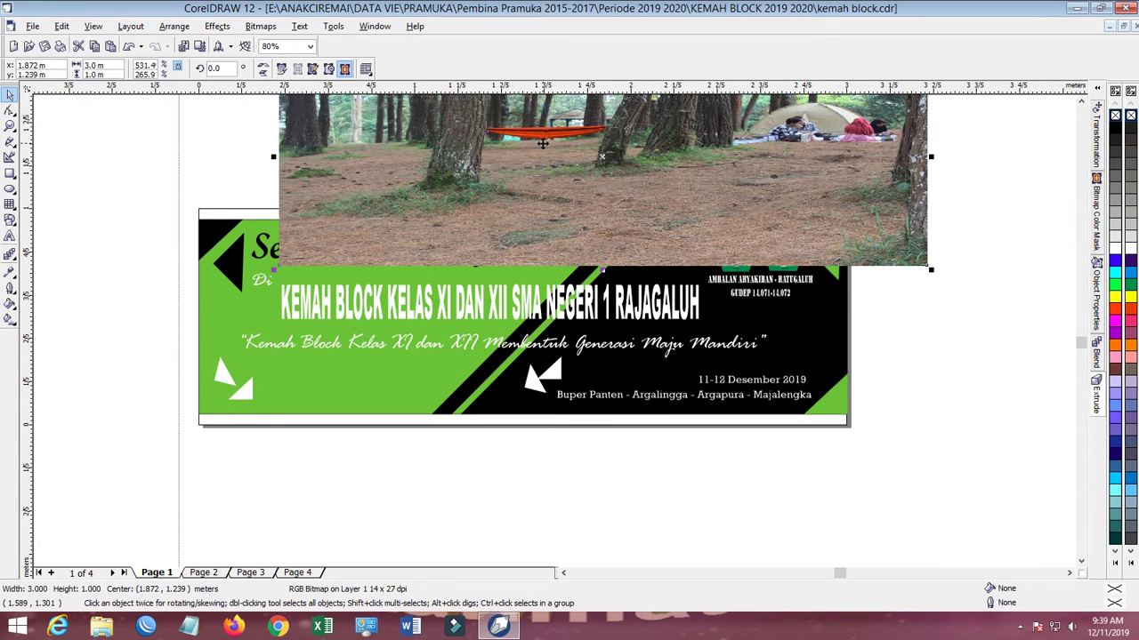
- Try to PowerClip the campsite photo inside the green background rectangle, and undo the attempt
left_click(222, 26)
mouse_move(258, 185)
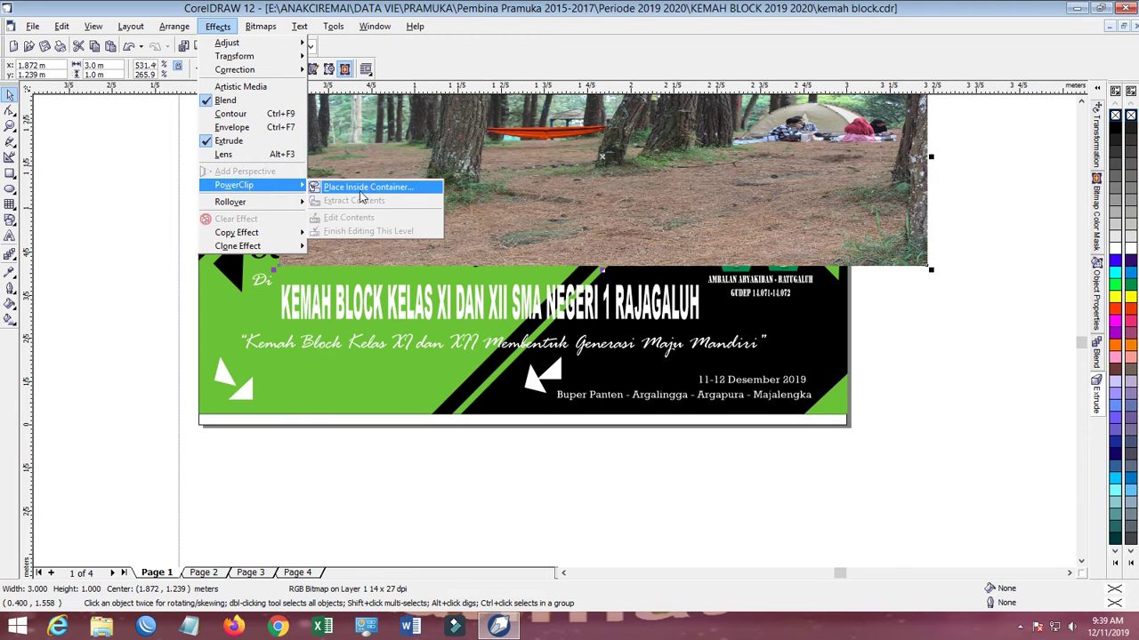
left_click(359, 194)
left_click(311, 392)
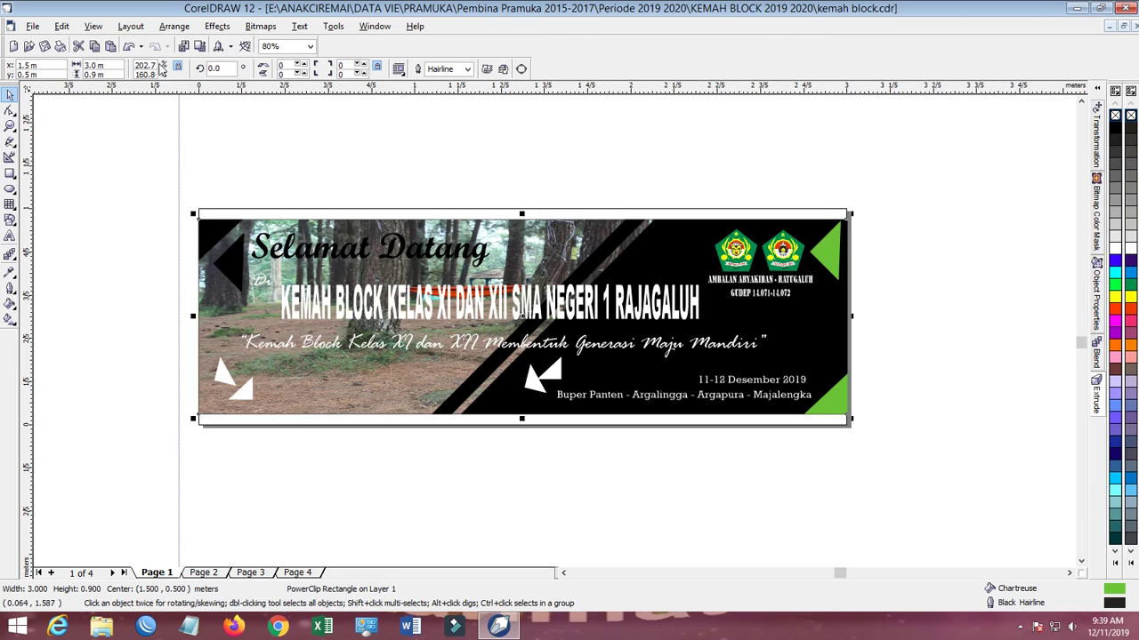
left_click(129, 46)
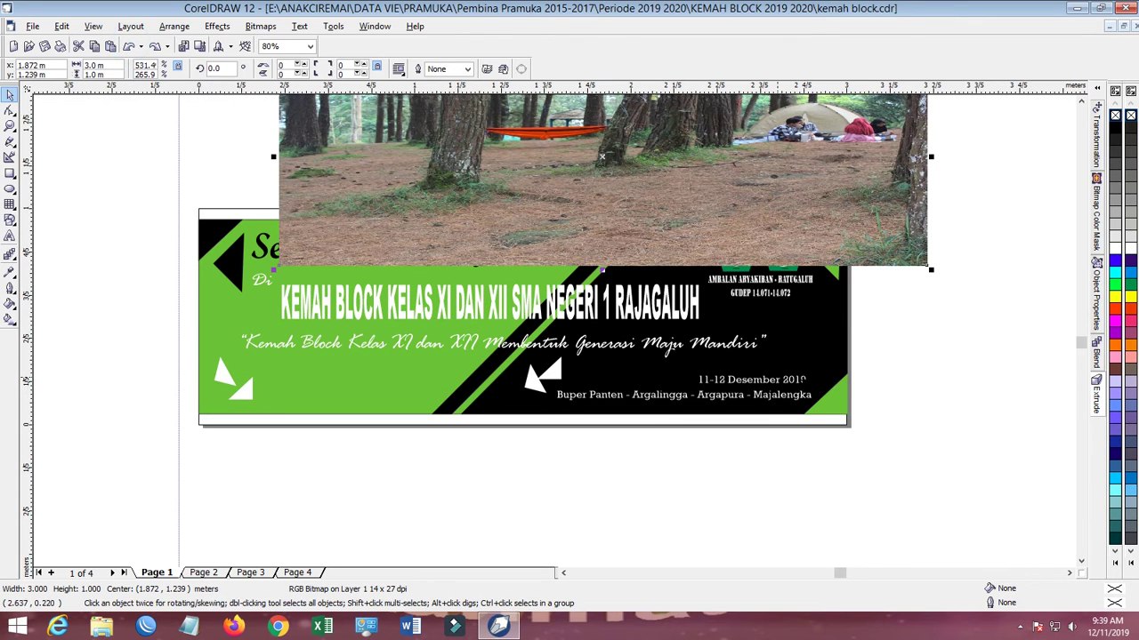
- PowerClip the campsite photo inside the black slanted shape on the right side of the banner
left_click(812, 339)
left_click(978, 360)
left_click(811, 349)
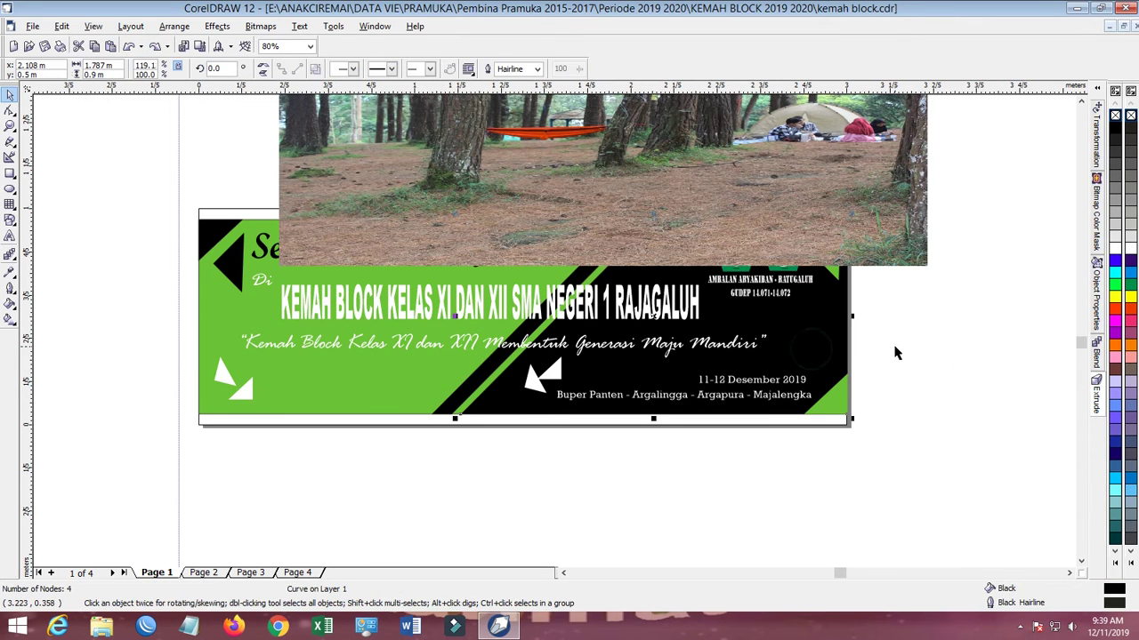
left_click(923, 327)
left_click(766, 224)
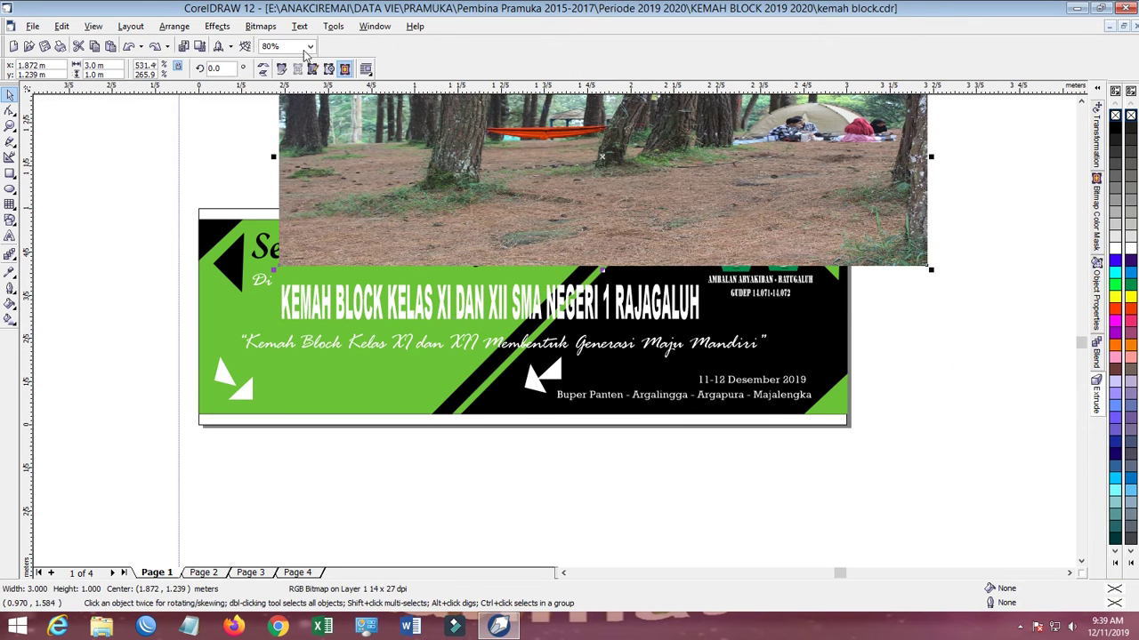
left_click(217, 25)
mouse_move(258, 184)
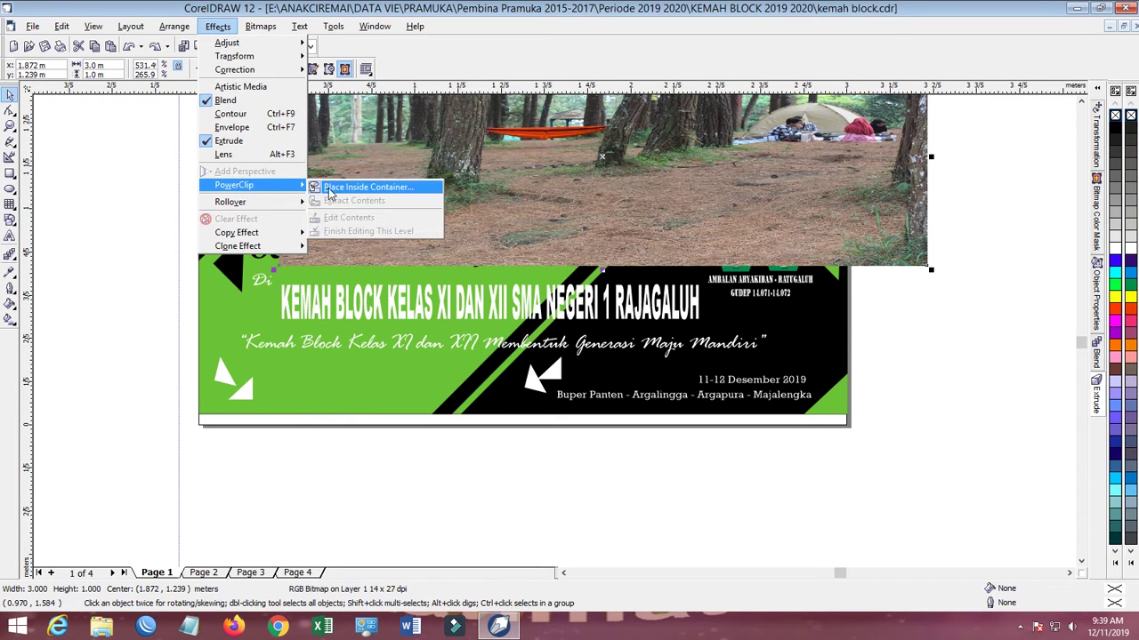
left_click(342, 187)
left_click(601, 364)
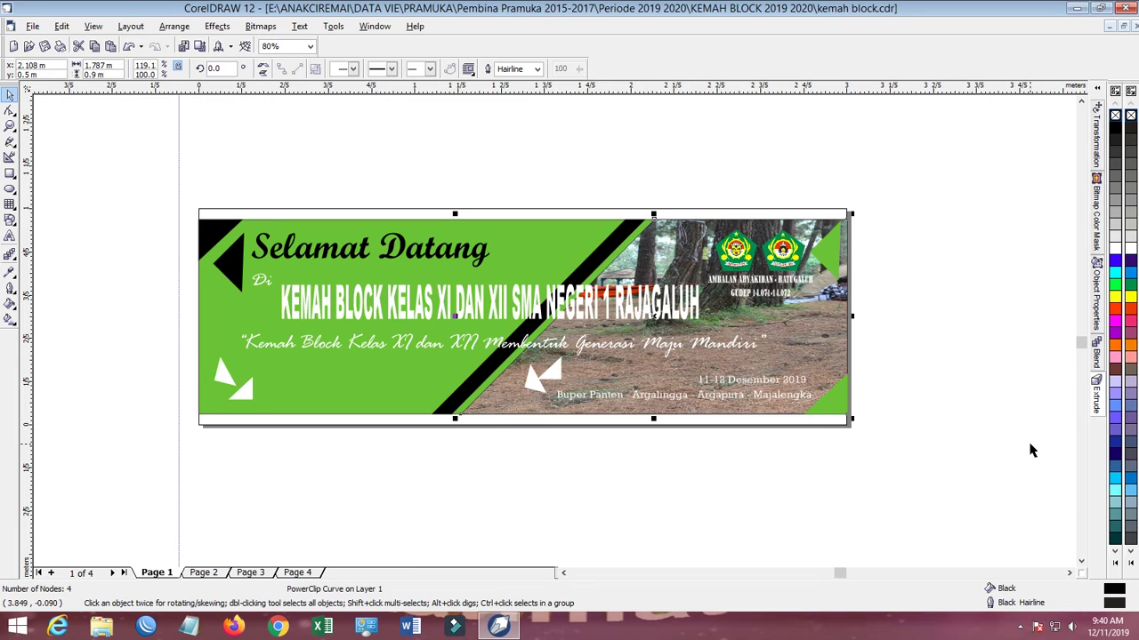
left_click(386, 162)
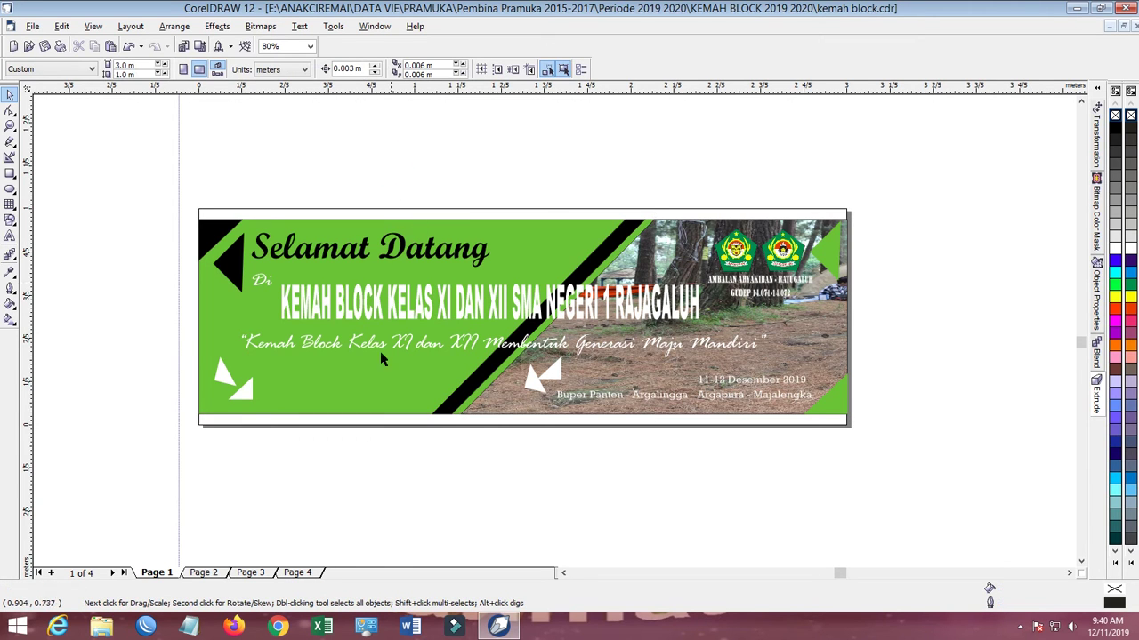
- Examine the finished banner design on page 4 as a reference and return to page 1
left_click(298, 572)
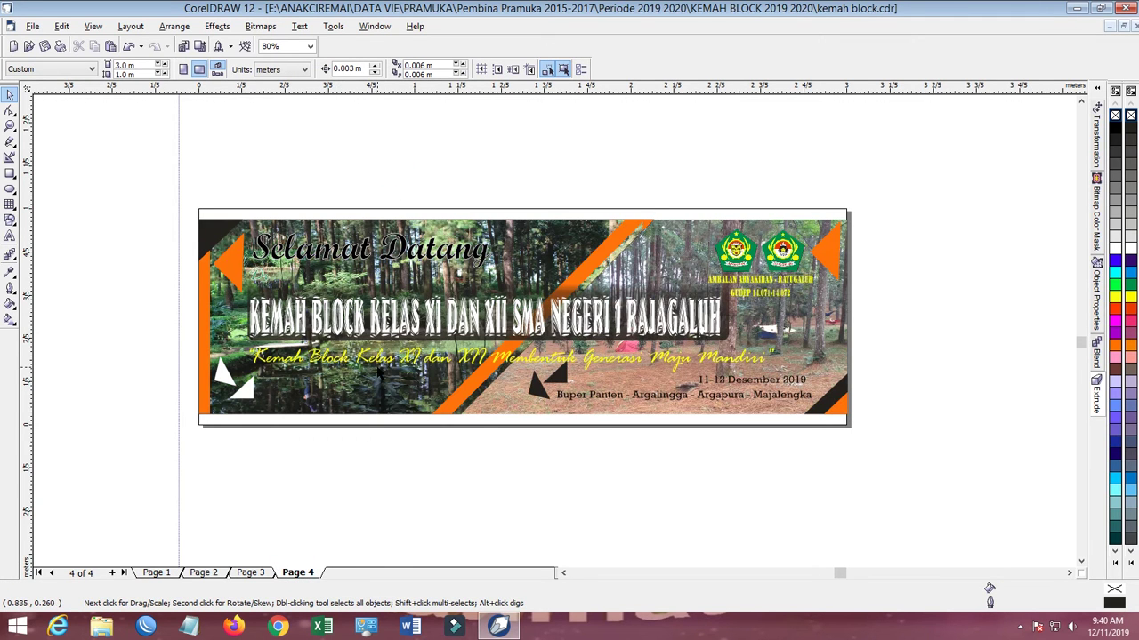
left_click(156, 573)
left_click(430, 266)
left_click(430, 124)
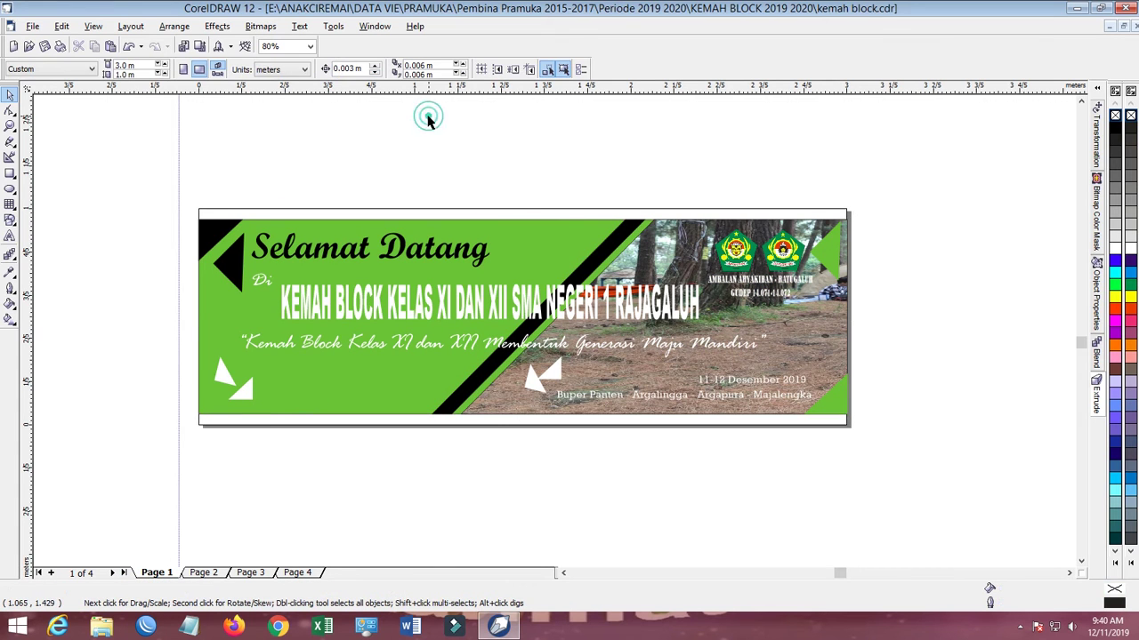
- Import the pond photo IMG_1420 and place it over the banner's upper-left corner
left_click(184, 45)
scroll(712, 318, "down", 3)
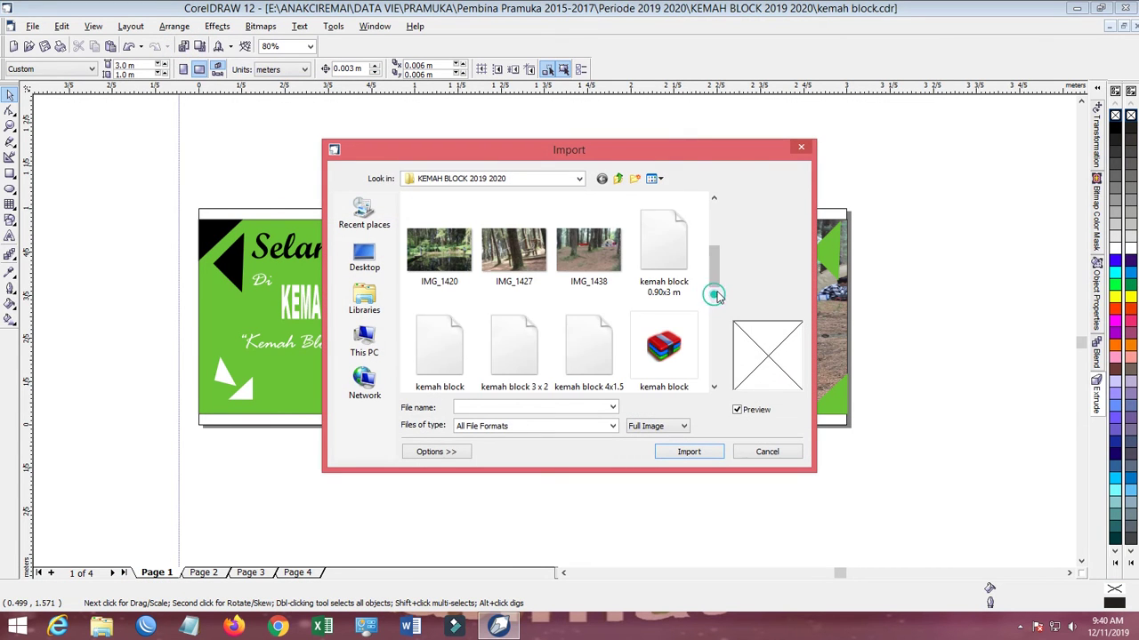
mouse_move(719, 280)
left_mouse_down()
mouse_move(717, 372)
mouse_move(723, 266)
left_mouse_up()
left_click(439, 282)
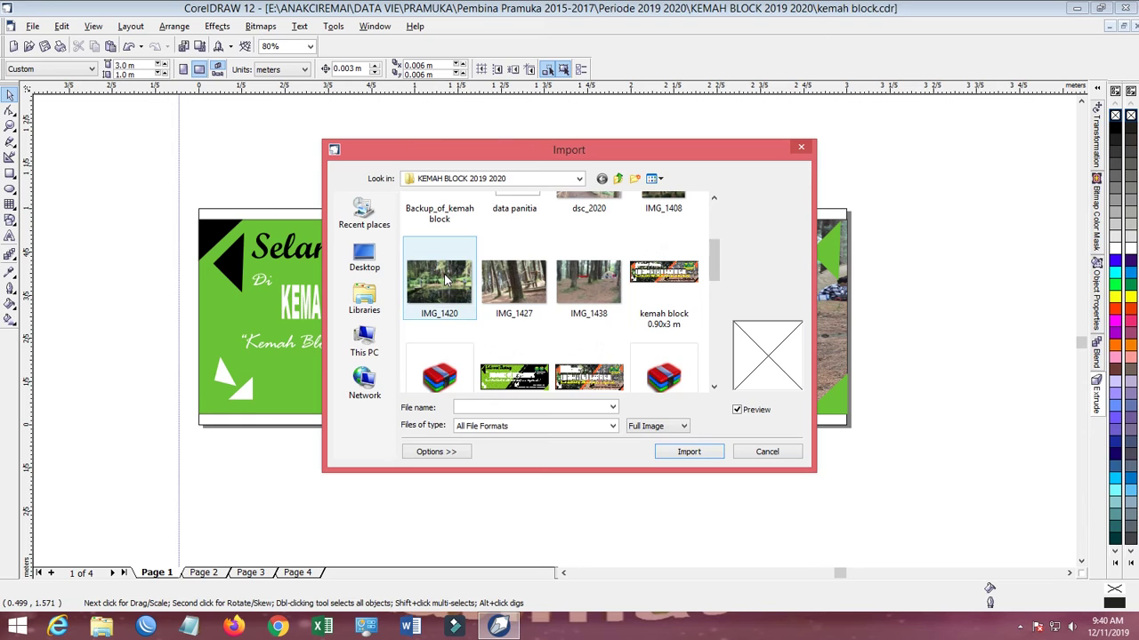
double_click(439, 282)
left_click(144, 144)
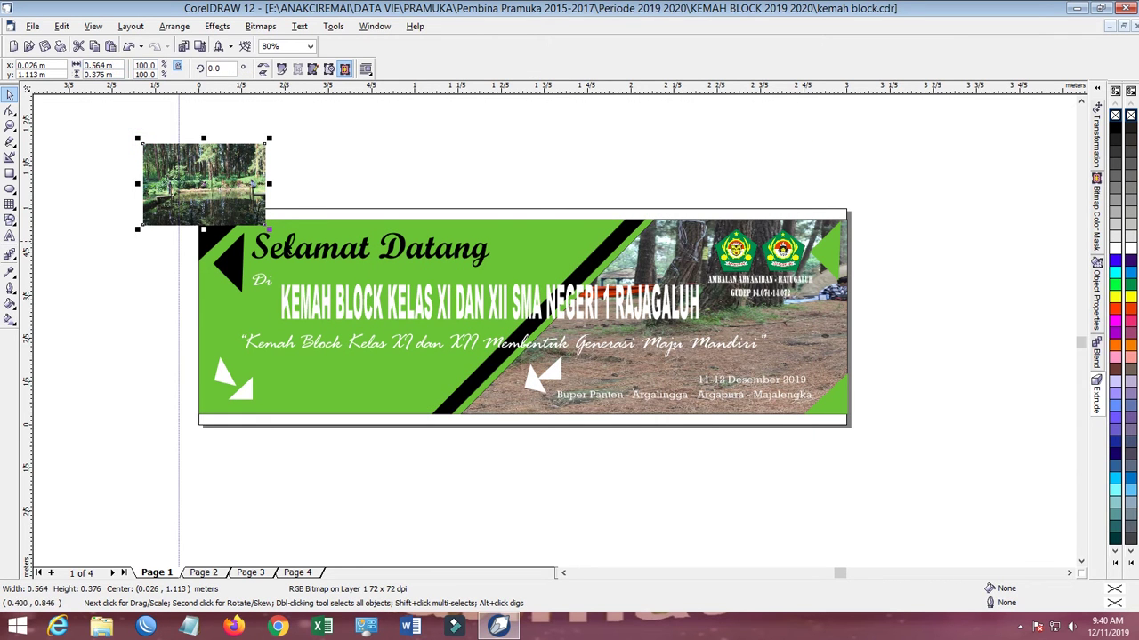
- Set the pond photo's size to 3 m by 1 m
left_click(120, 65)
type("3")
key("Tab")
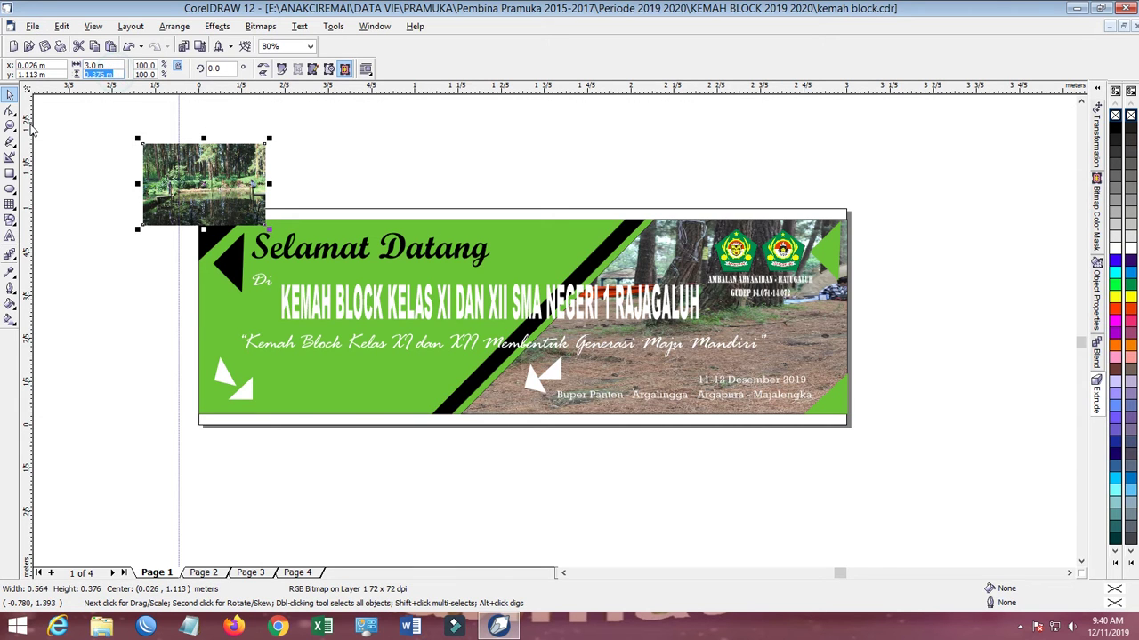
type("1")
key("Return")
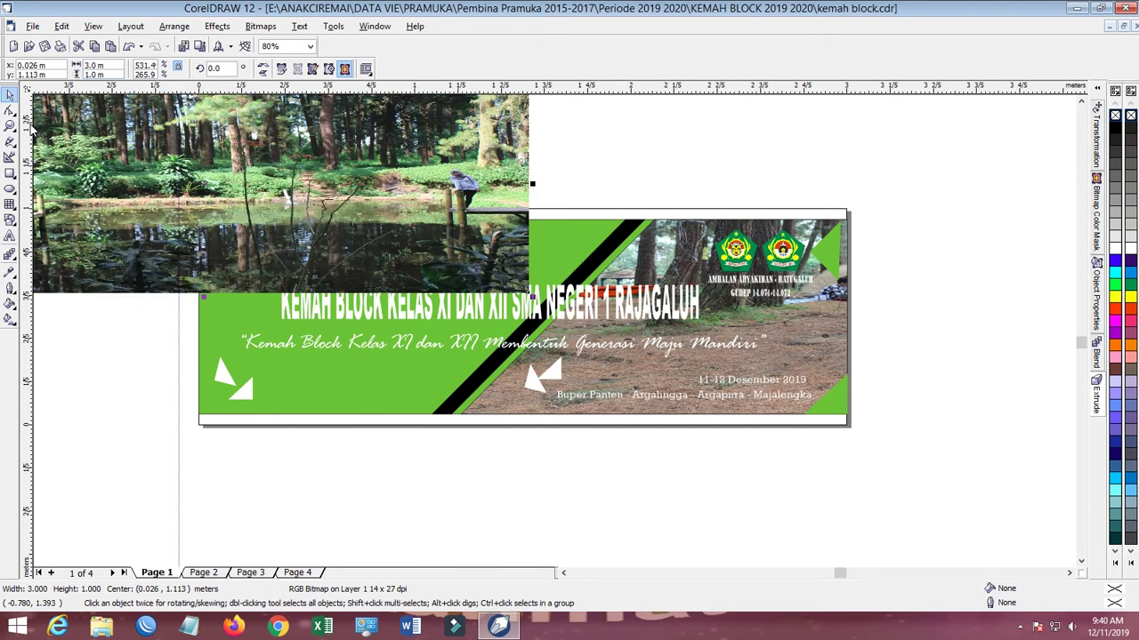
- Move the pond photo toward the banner's lower right and PowerClip it inside the green background rectangle
left_click_drag(162, 160, 666, 347)
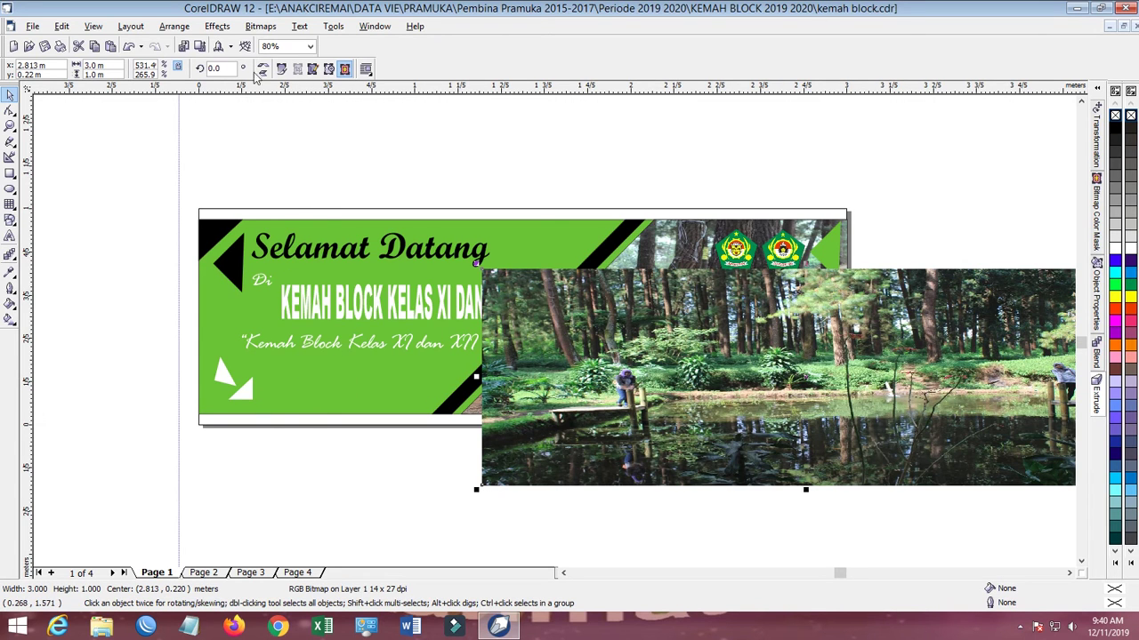
left_click(217, 26)
mouse_move(261, 26)
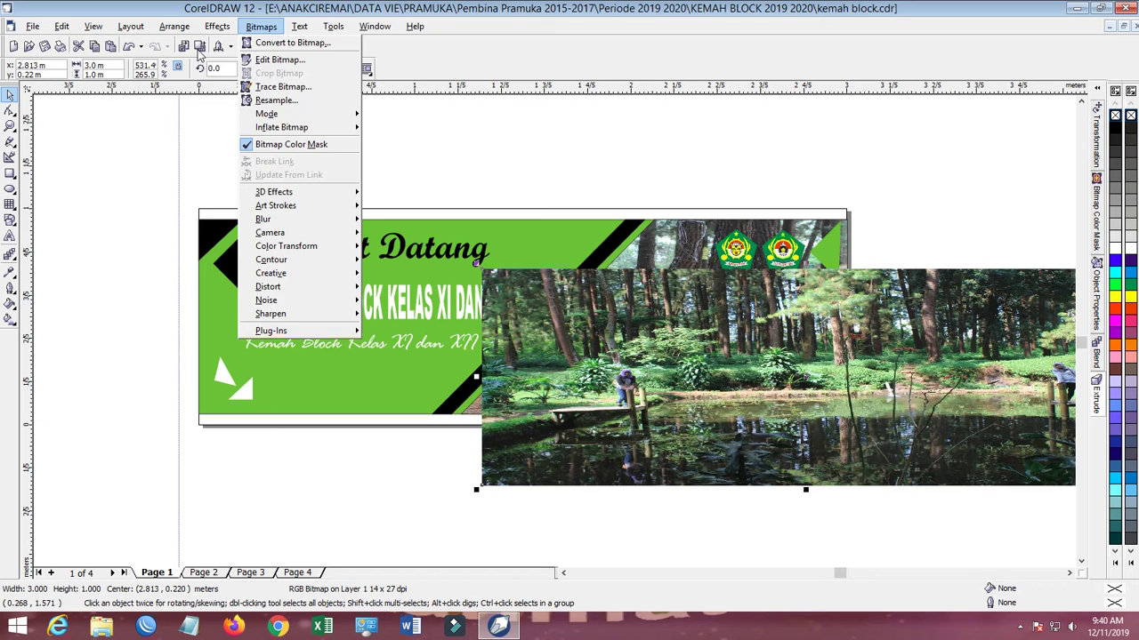
mouse_move(218, 25)
mouse_move(264, 186)
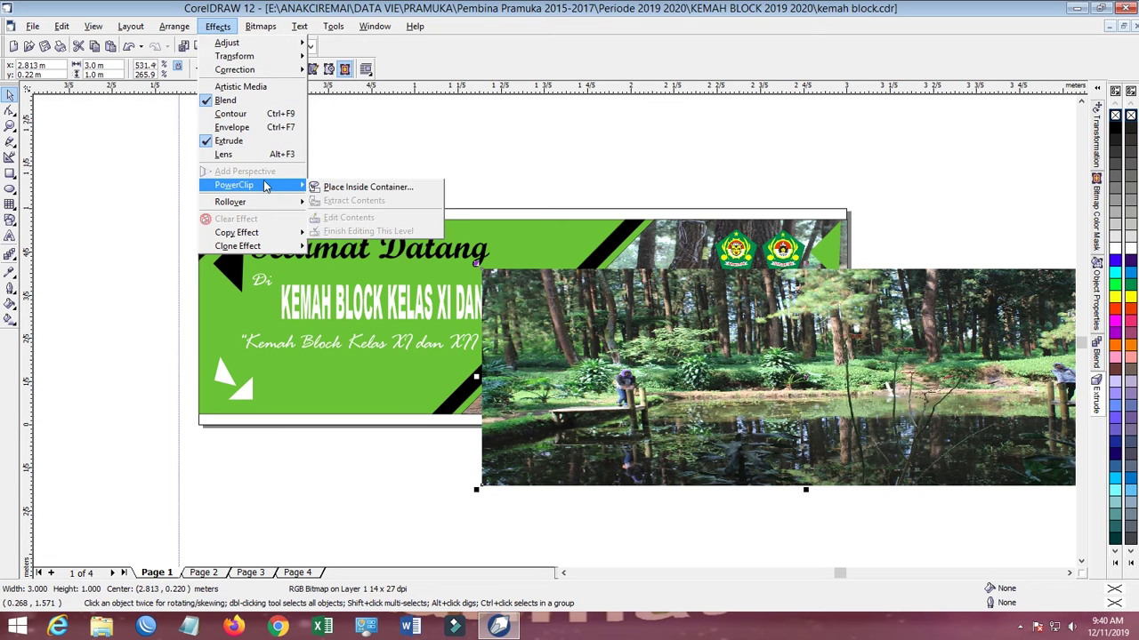
left_click(371, 188)
left_click(276, 389)
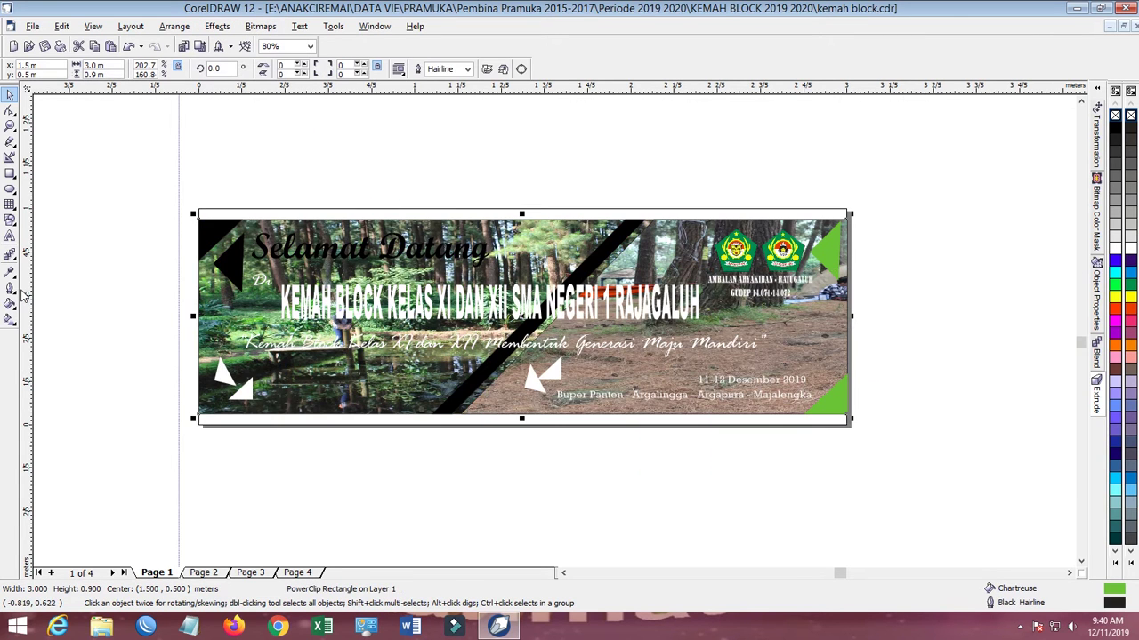
- Check the design on page 4, undo the pond photo's PowerClip, and remove that photo from page 1
left_click(299, 572)
left_click(156, 573)
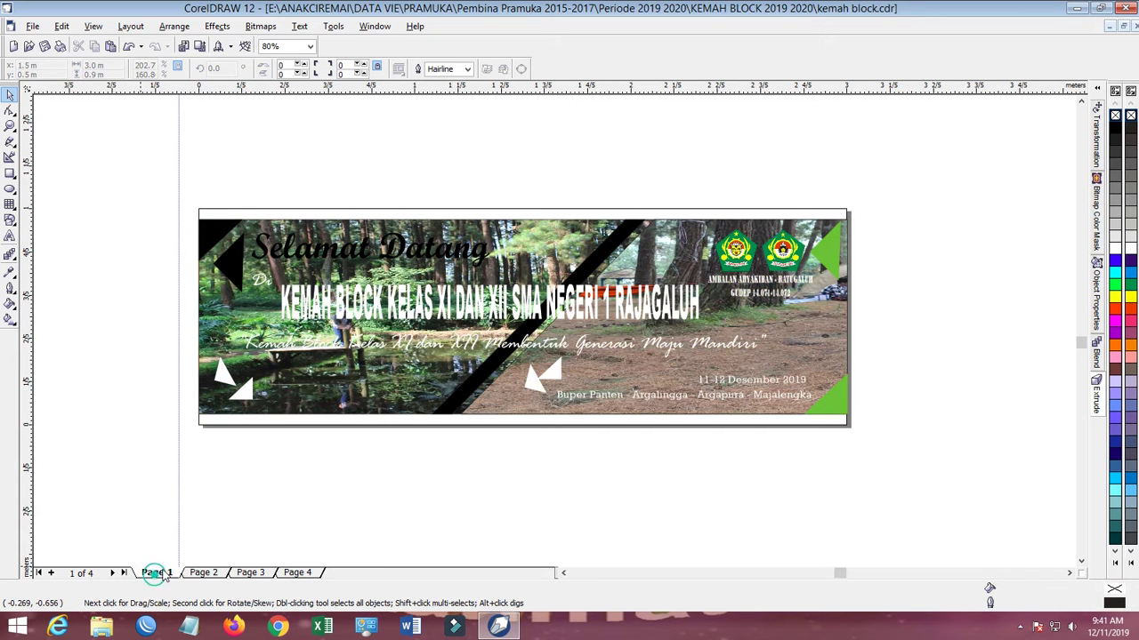
left_click(128, 46)
left_click(605, 181)
left_click(715, 439)
key("ctrl+shift+z")
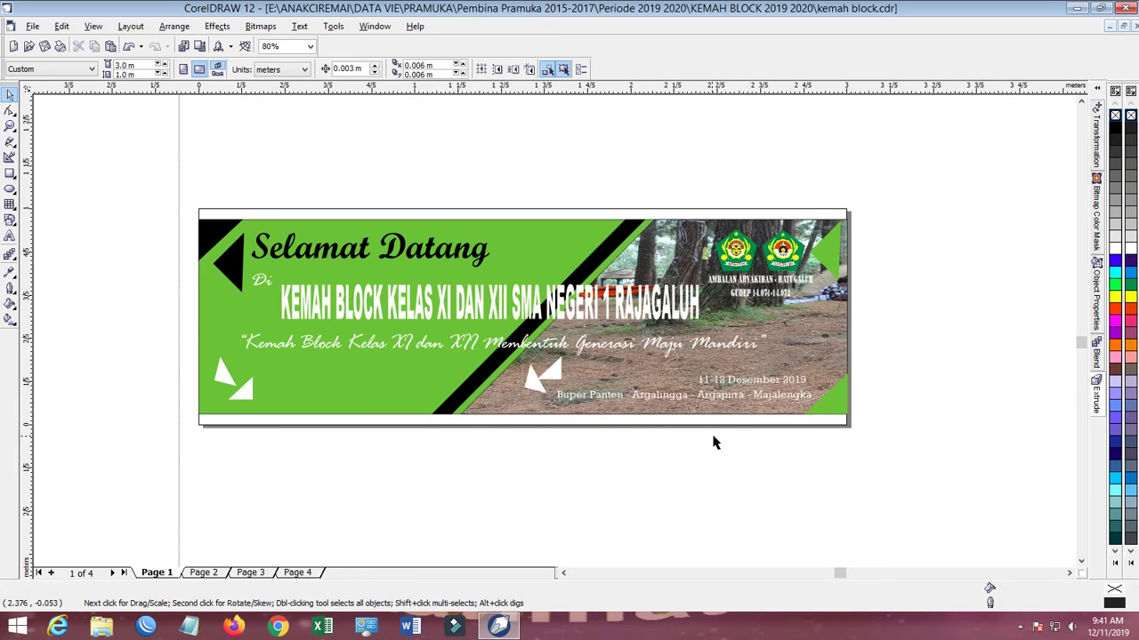
- Fill the PowerClip shape holding the campsite photo with black
left_click(804, 338)
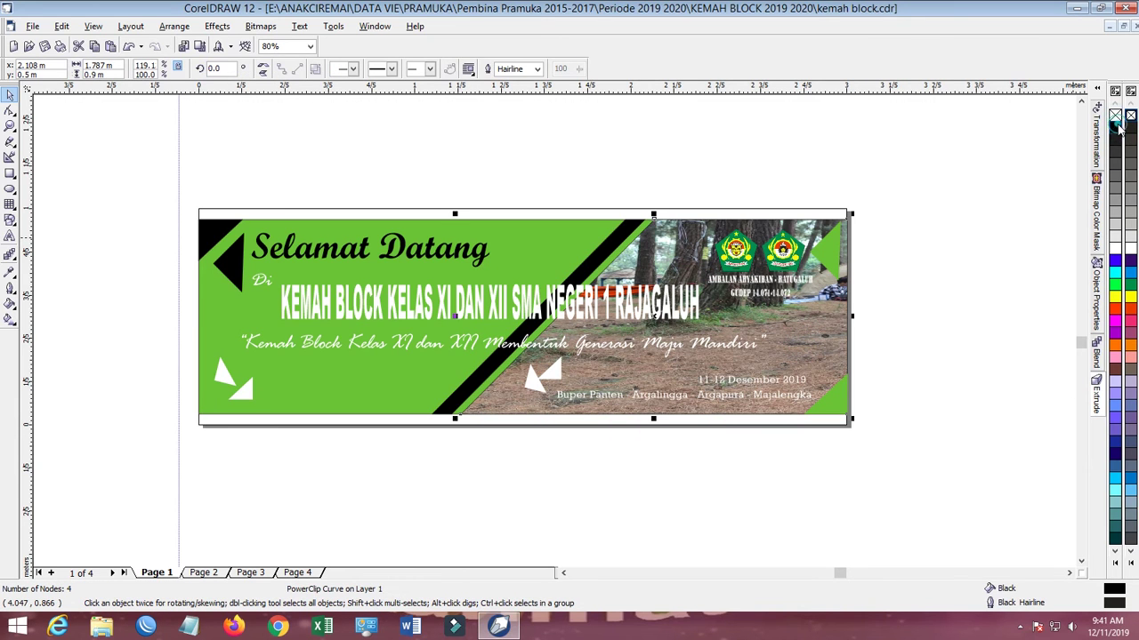
left_click(996, 326)
left_click(805, 349)
right_click(808, 339)
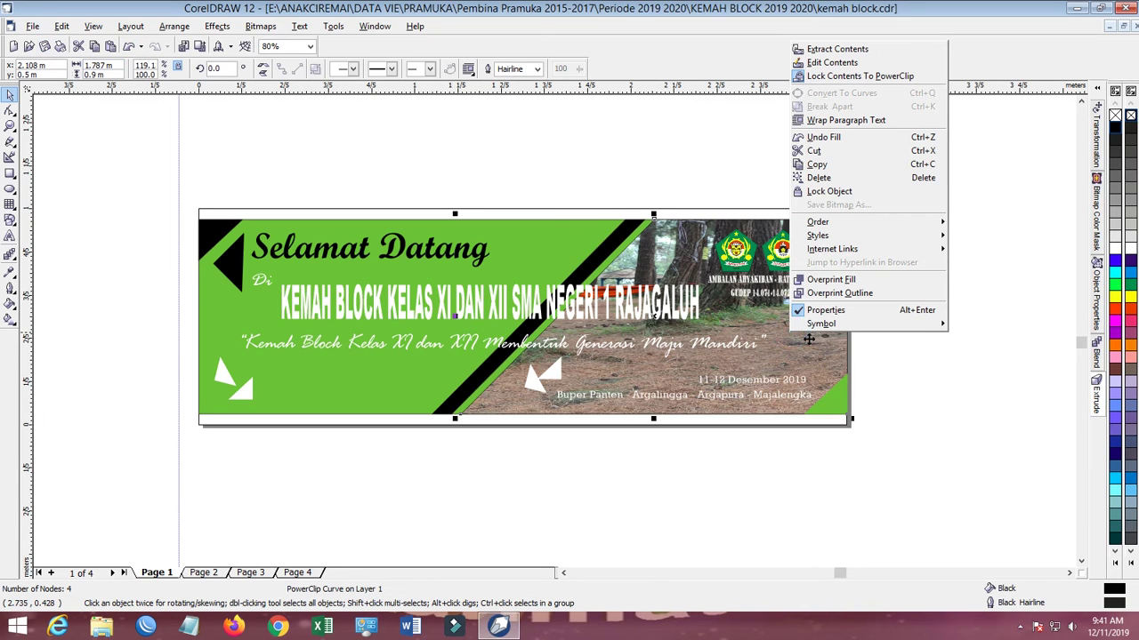
left_click(962, 369)
- Turn off Lock Contents To PowerClip for the shape holding the campsite photo and recheck its options
right_click(803, 360)
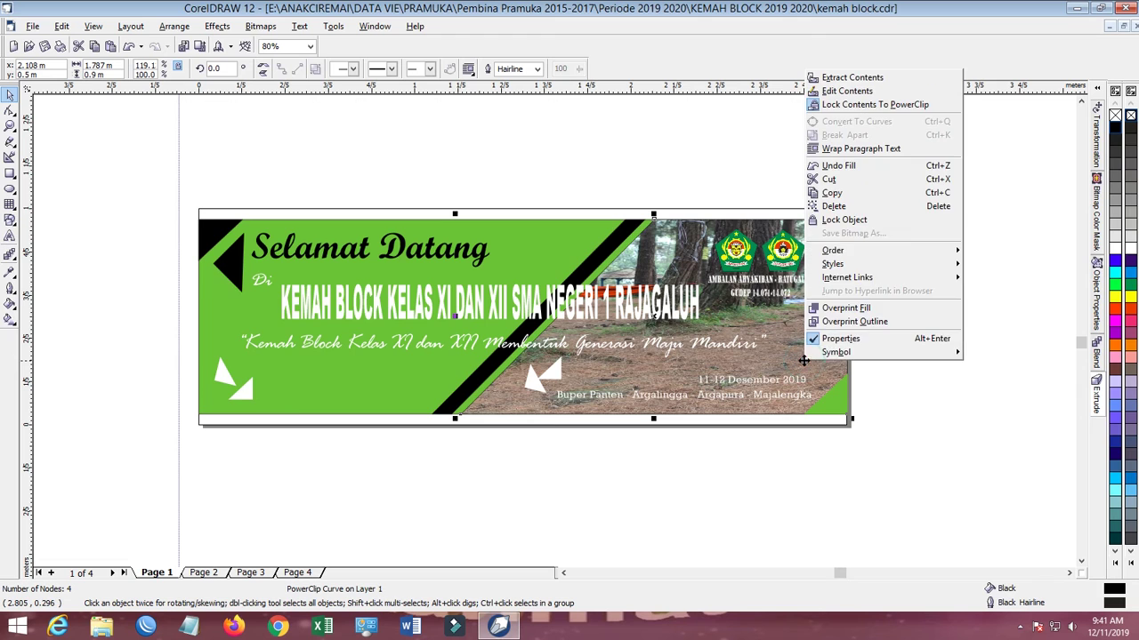
left_click(859, 105)
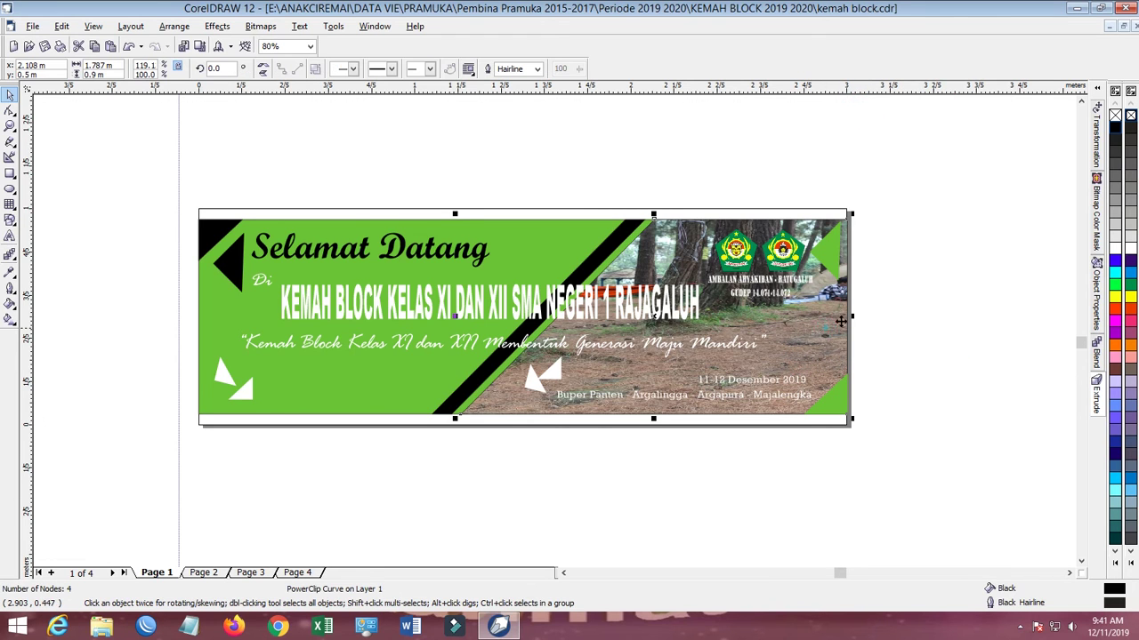
left_click(1011, 173)
left_click(796, 347)
left_click(969, 259)
left_click(805, 332)
right_click(805, 332)
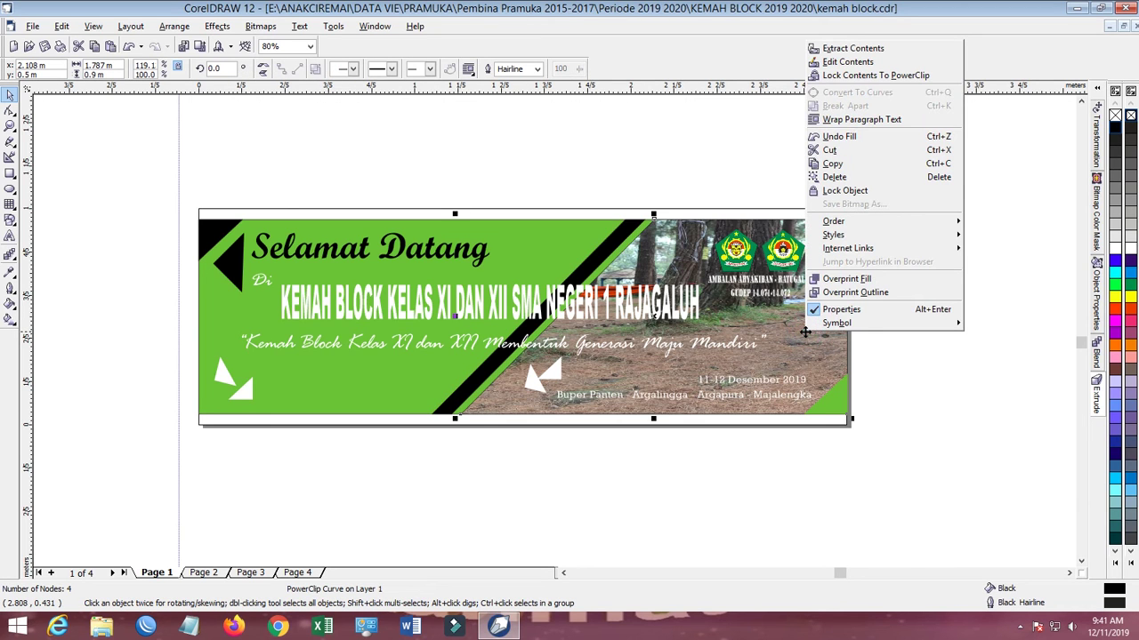
- Apply a red uniform fill of RGB 194, 52, 52 to the shape holding the campsite photo
left_click(16, 308)
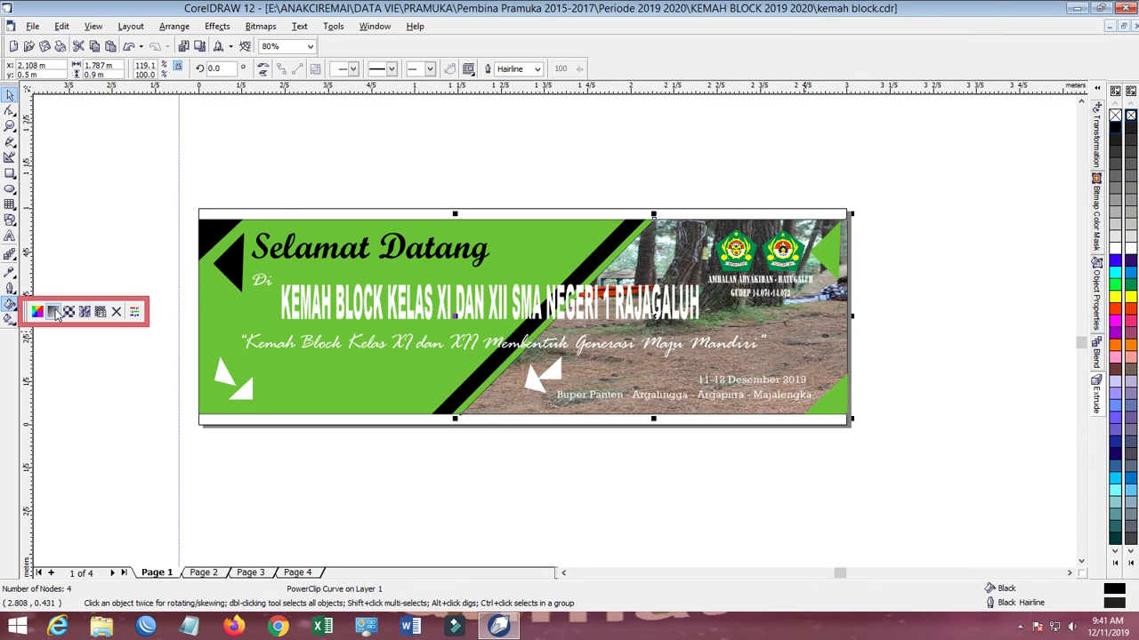
left_click(35, 311)
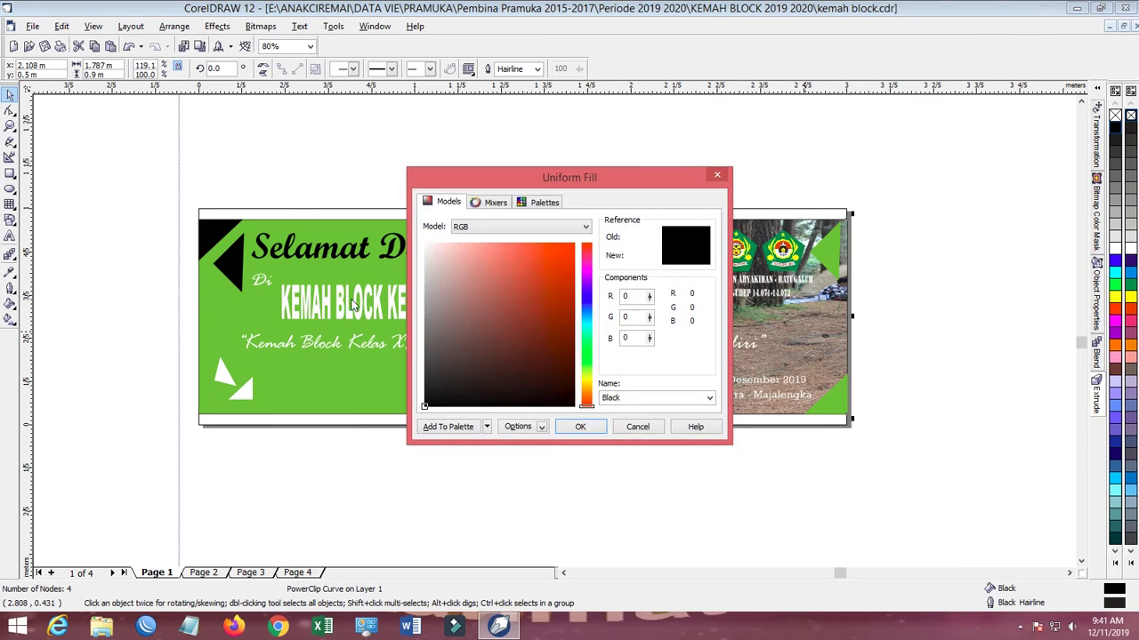
left_click(534, 283)
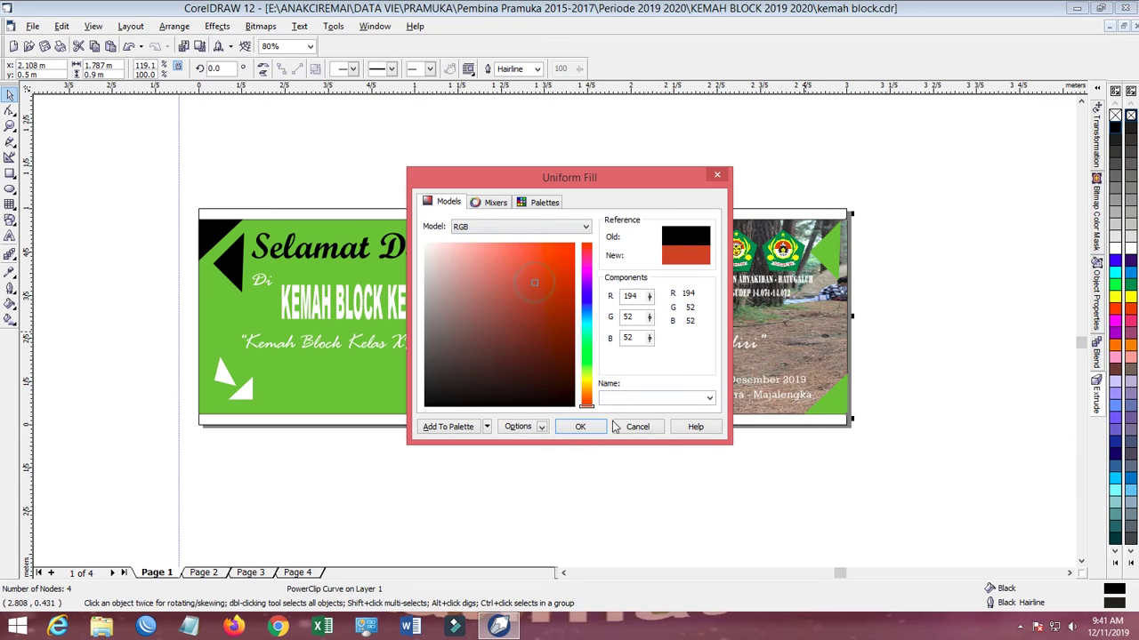
left_click(581, 427)
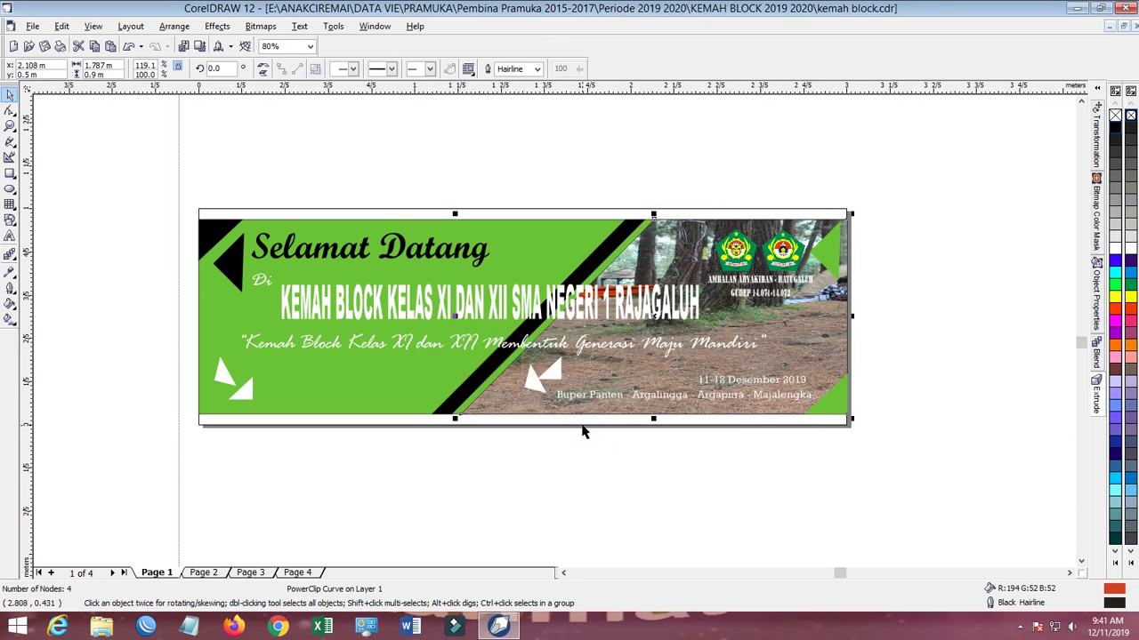
left_click(750, 136)
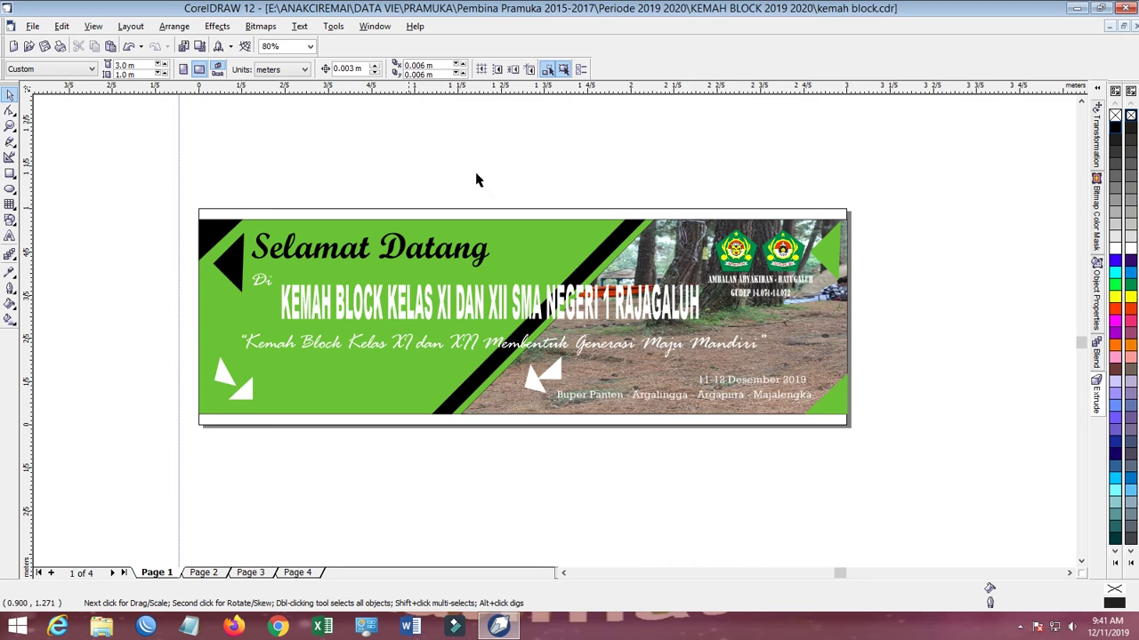
- Undo the fill changes on the campsite shape and bring back the pond photo over the banner's upper-left part
left_click(129, 47)
left_click(129, 47)
left_click(129, 47)
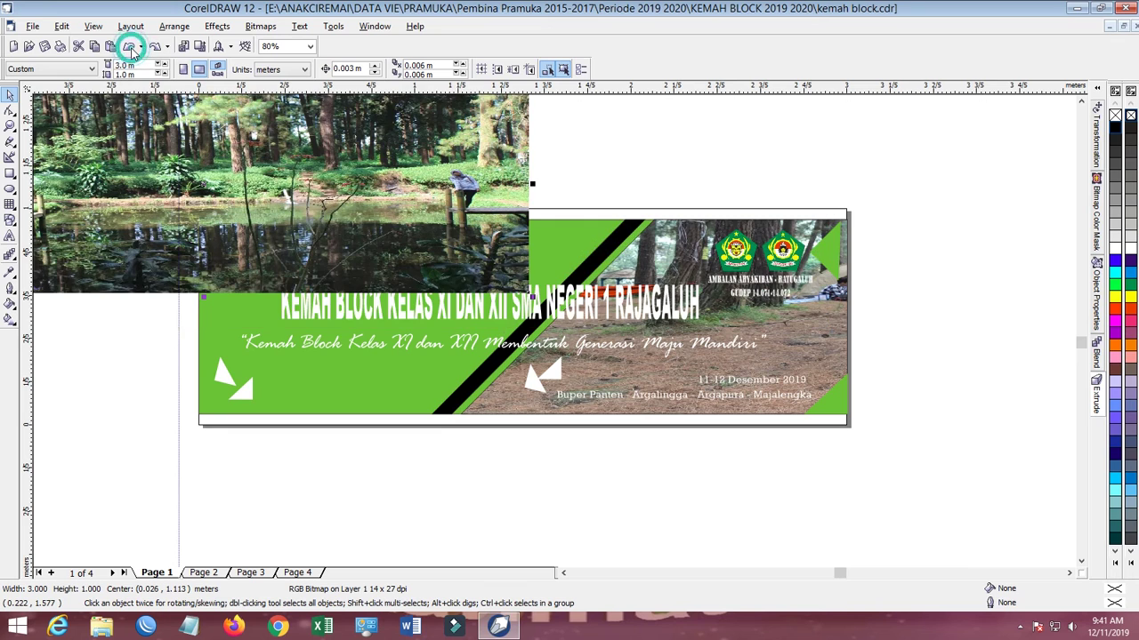
- Undo the pond photo's resizing and its import so it is removed from the page
left_click(129, 47)
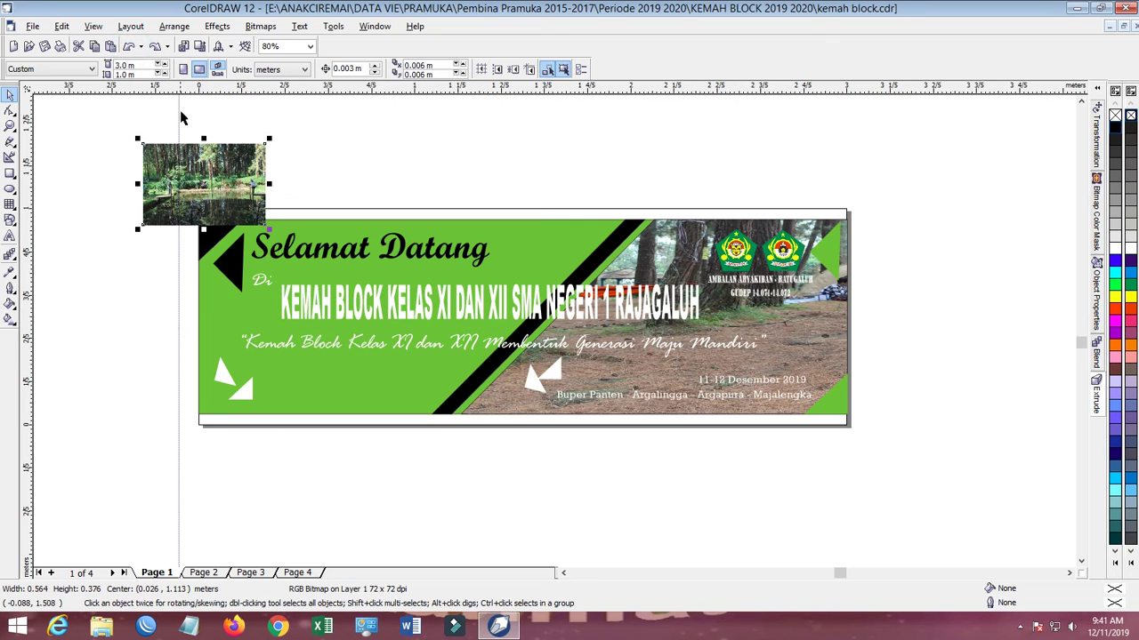
key("ctrl+z")
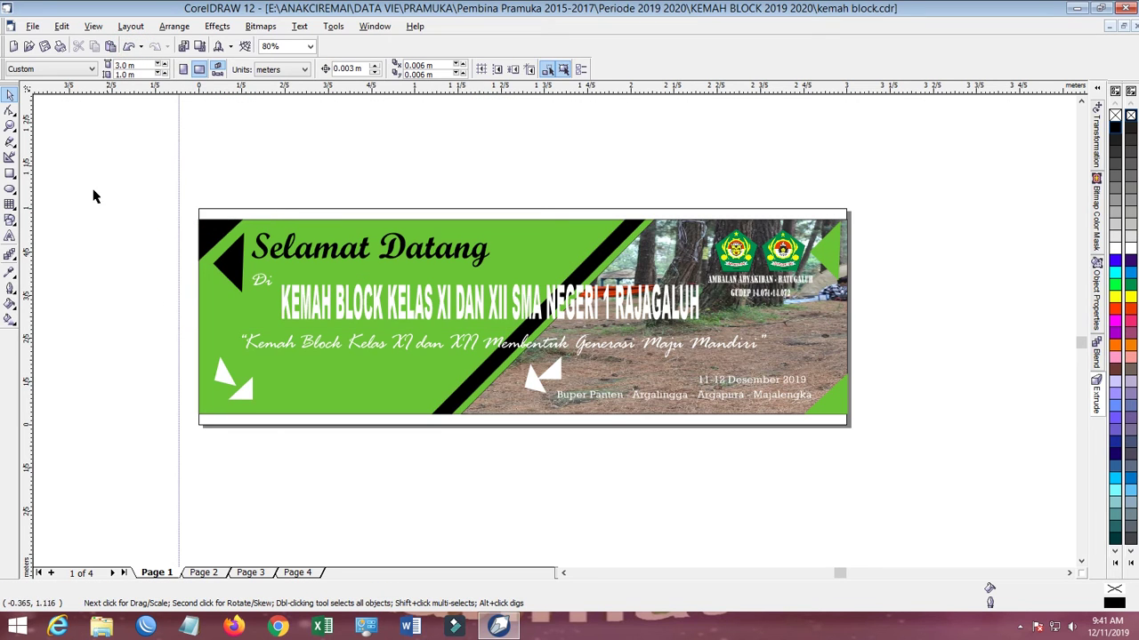
- Draw a rectangle below the banner and set its size to 2 m wide by 1 m high
left_click(10, 176)
left_click_drag(310, 427, 899, 566)
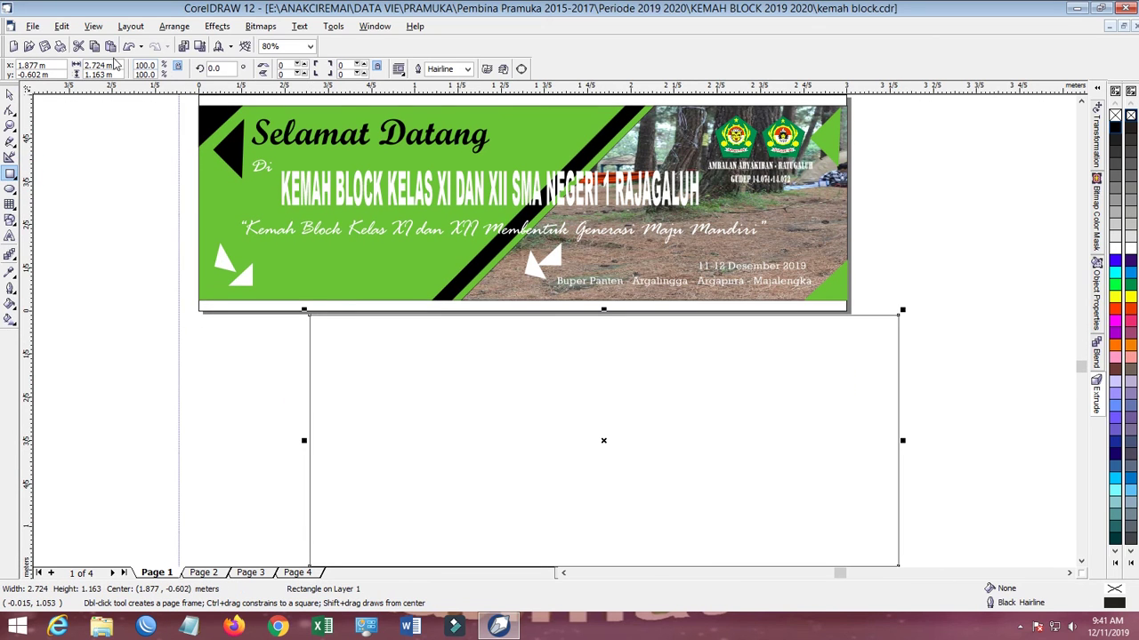
double_click(115, 66)
type("2")
type("1")
key("Return")
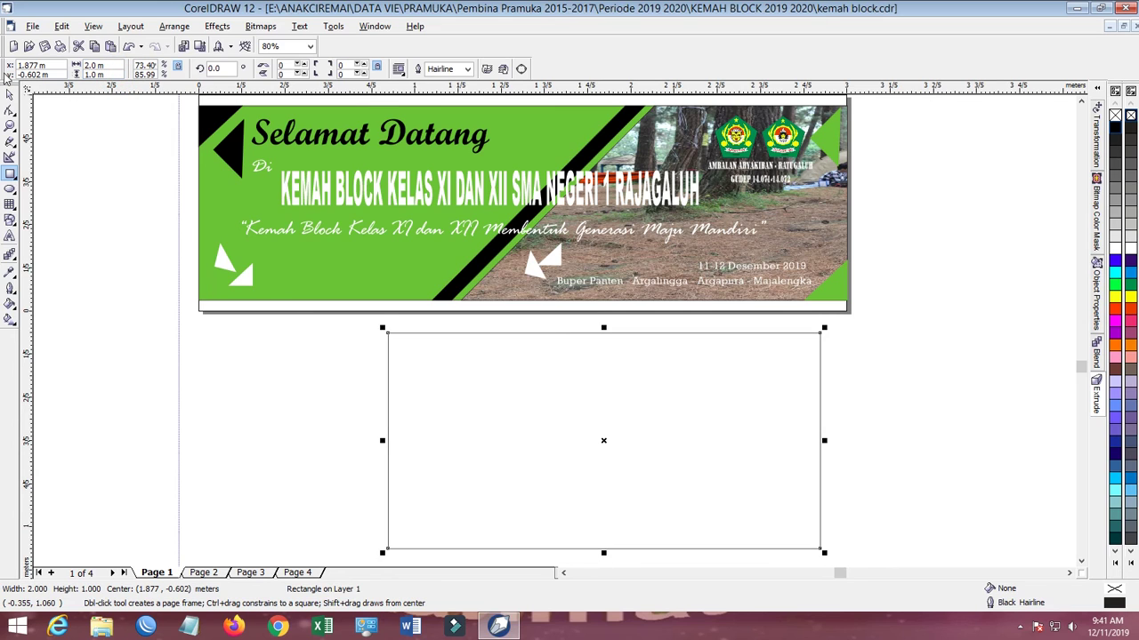
- Fill the new rectangle with black and PowerClip it inside the banner shape holding the campsite photo
left_click(1117, 129)
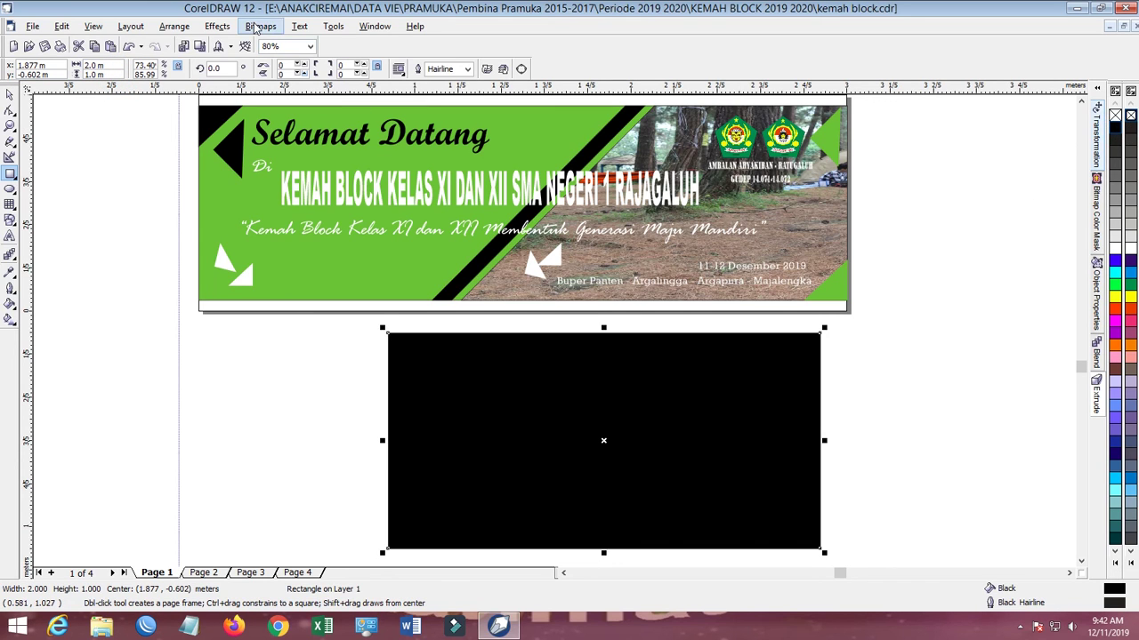
left_click(218, 27)
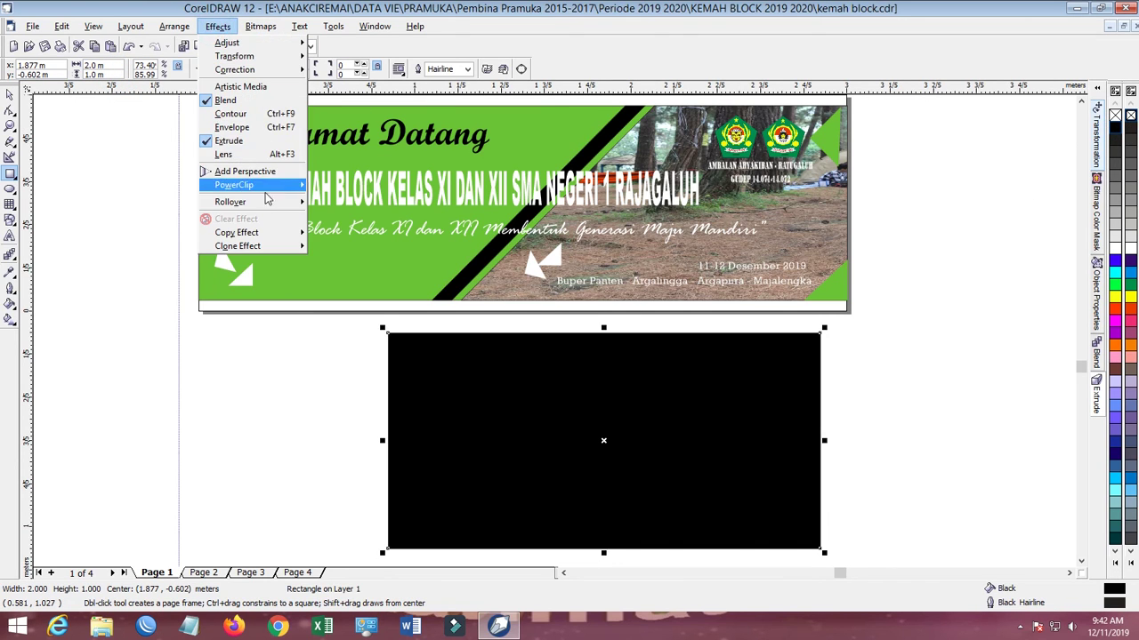
left_click(222, 28)
left_click(223, 29)
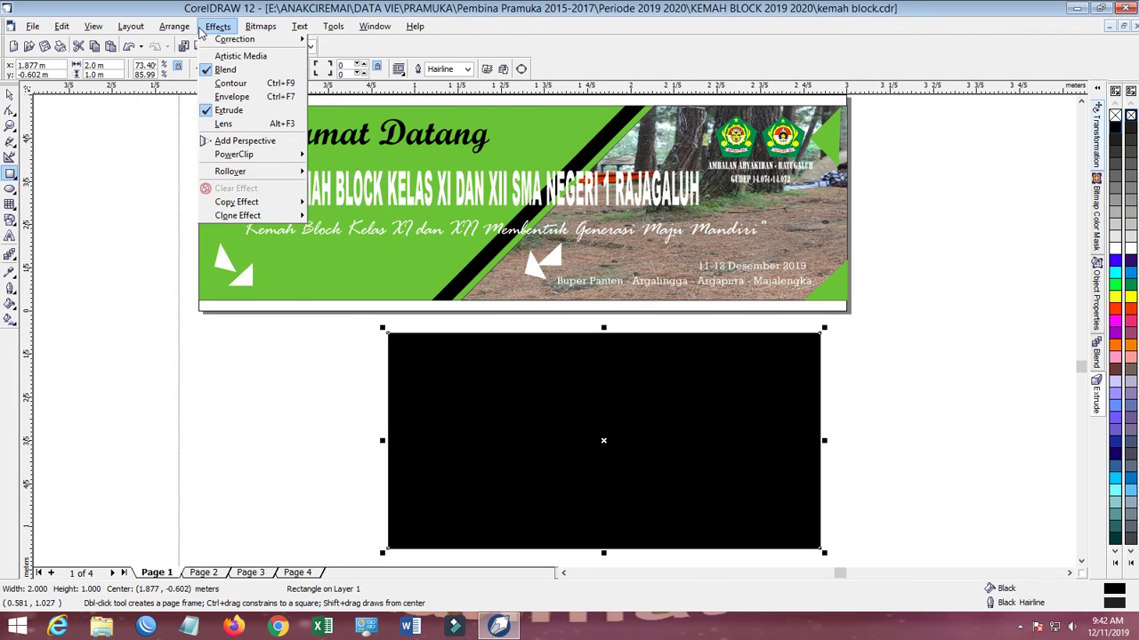
mouse_move(258, 185)
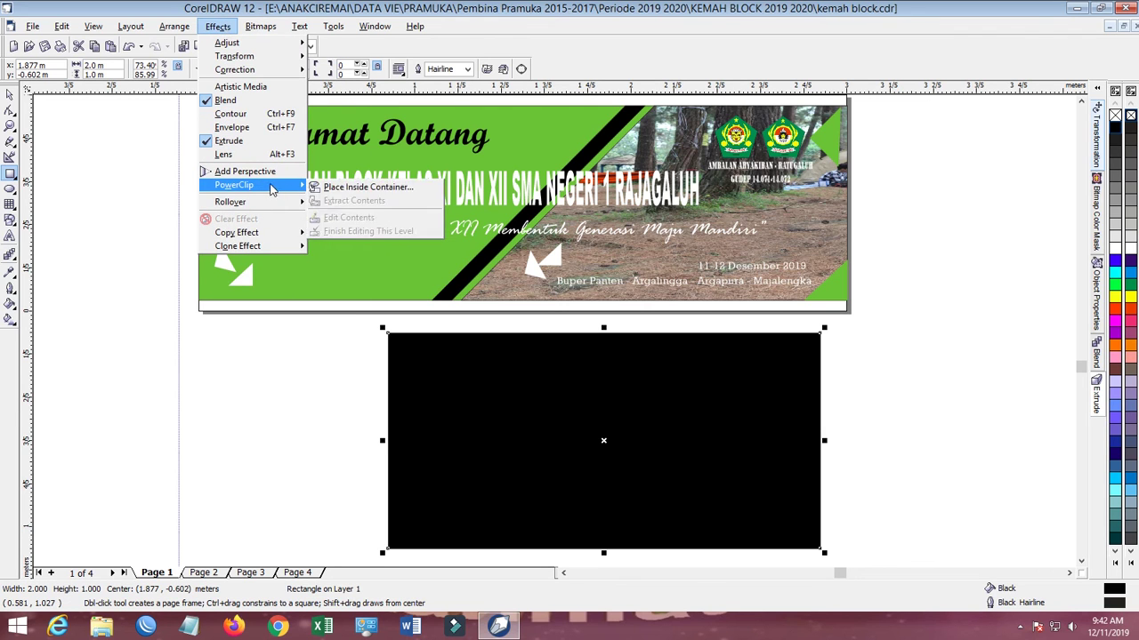
left_click(347, 188)
left_click(765, 208)
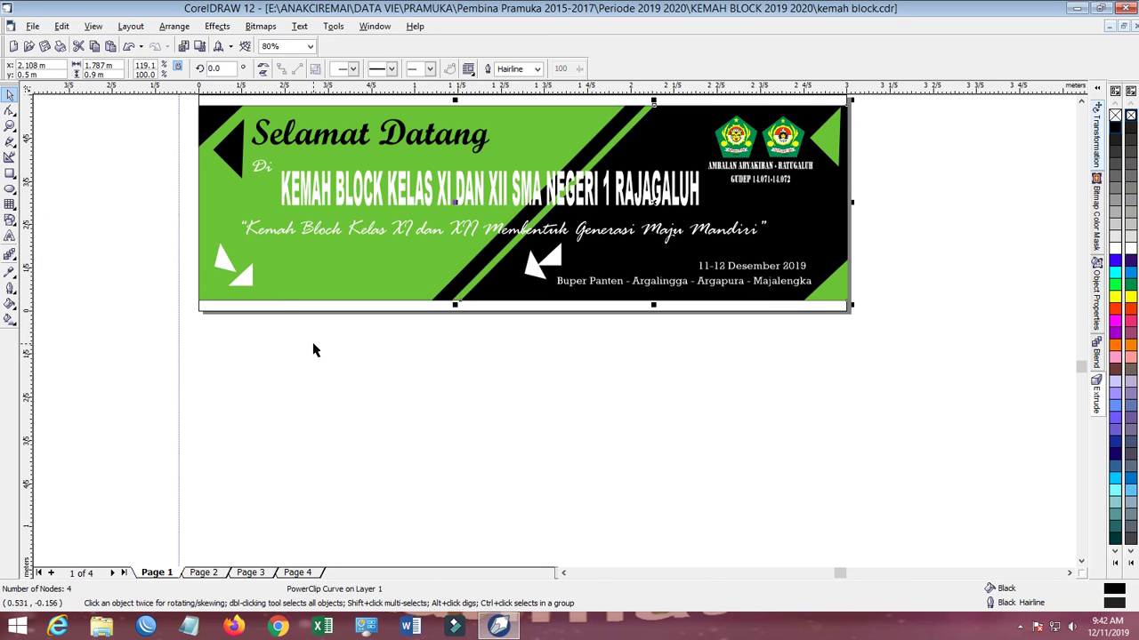
- Fill the banner's large green background rectangle with red
scroll(483, 325, "up", 1)
scroll(483, 332, "down", 2)
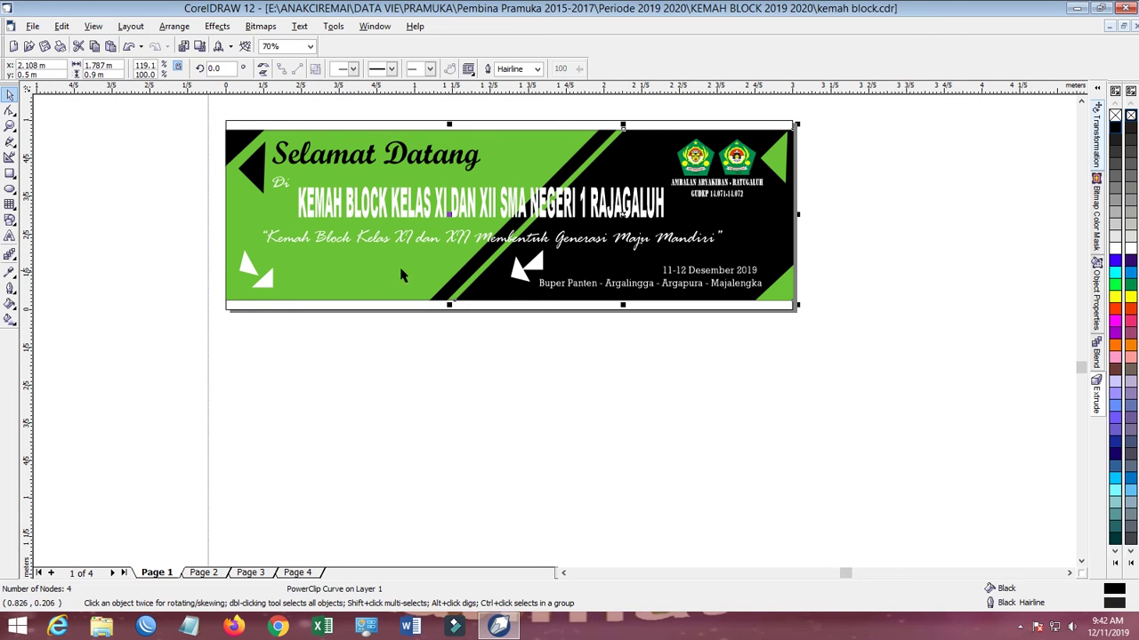
left_click(1114, 308)
left_click(321, 252)
left_click(1115, 309)
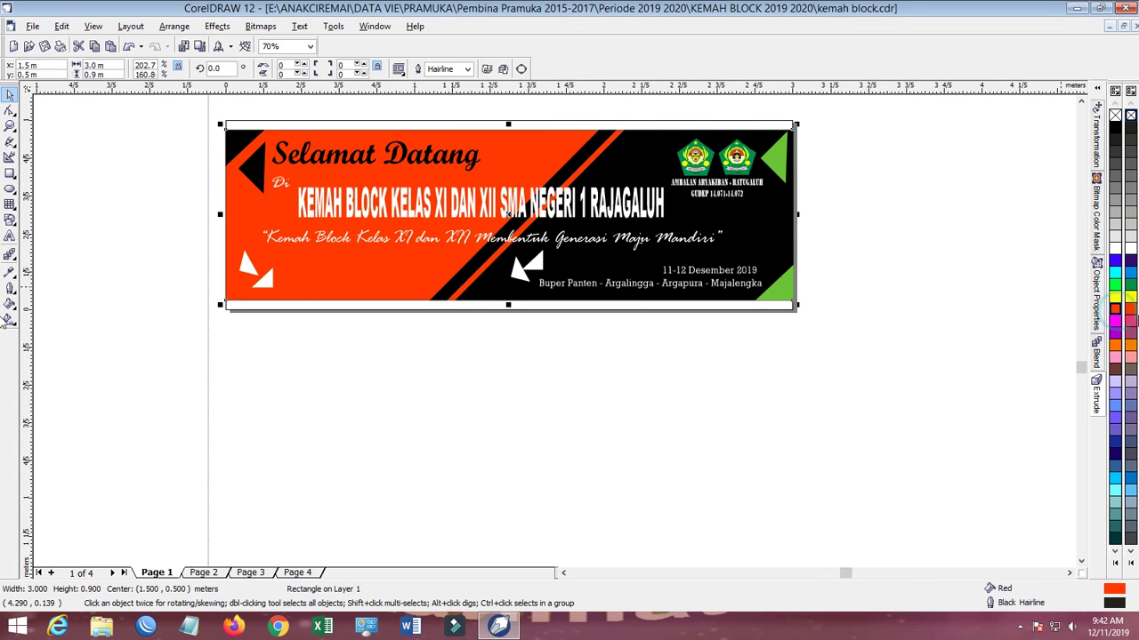
- Fill the two green corner triangles at the banner's right end with red and deselect them
left_click(783, 301)
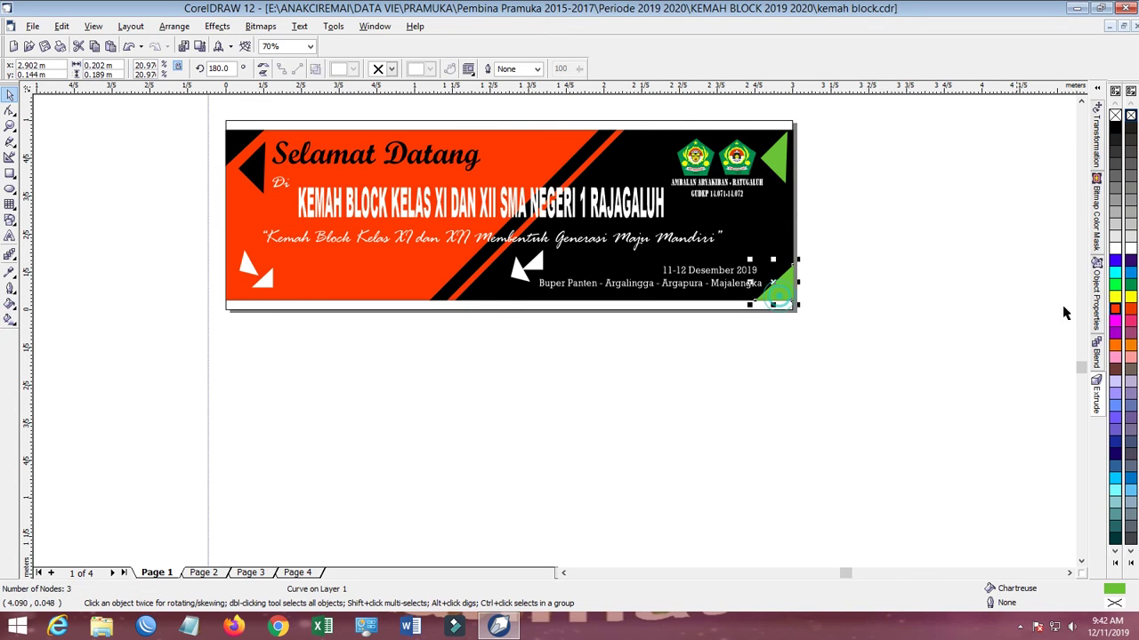
left_click(1115, 309)
key("Tab")
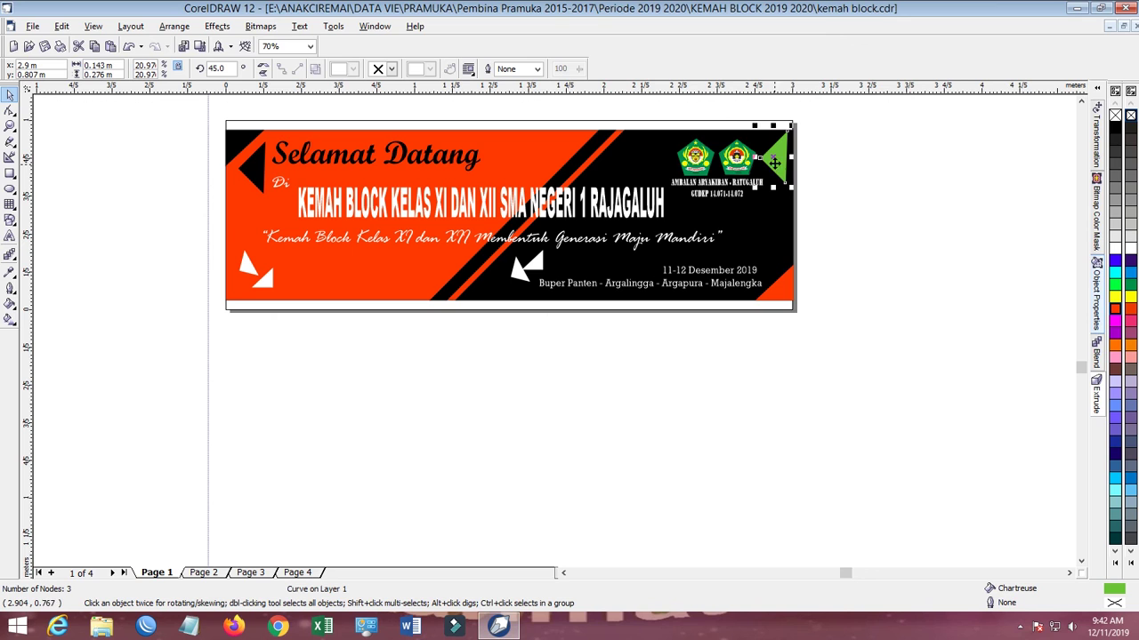
left_click(1115, 309)
left_click(960, 290)
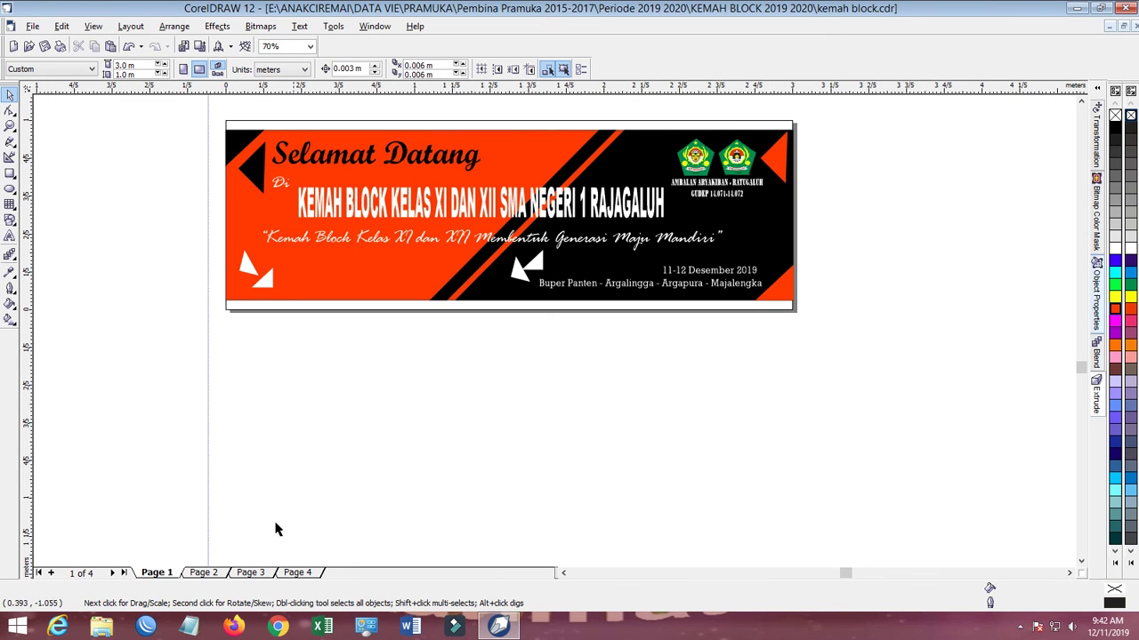
left_click(200, 573)
left_click(158, 573)
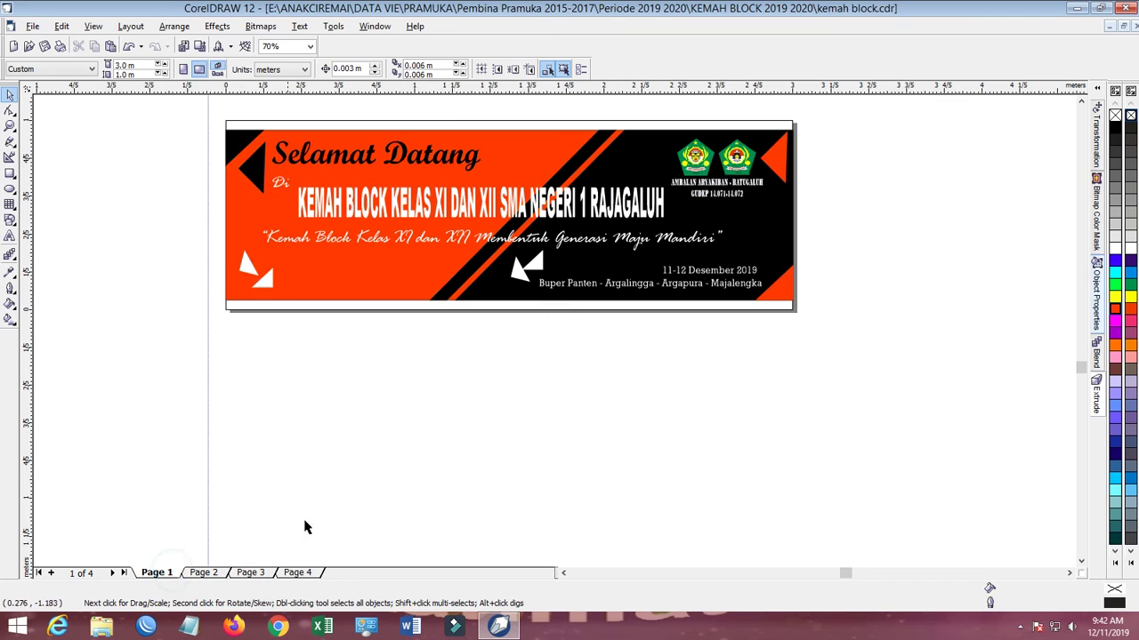